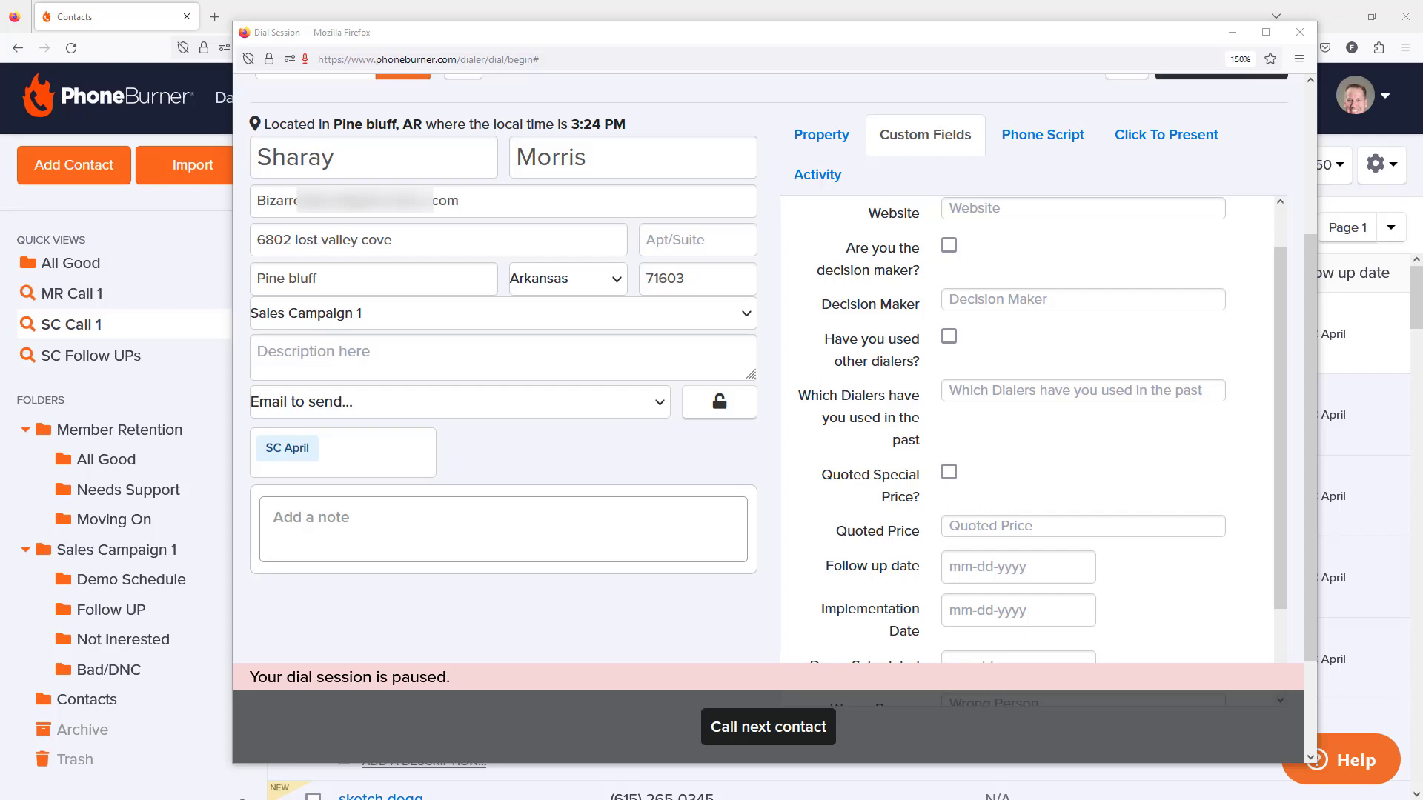
Step: Write a note about important prospect details, ending it with 'build the relationship'
{"action": "left_click", "coordinate": [290, 525]}
{"action": "type", "text": "Important details about the prospect that y"}
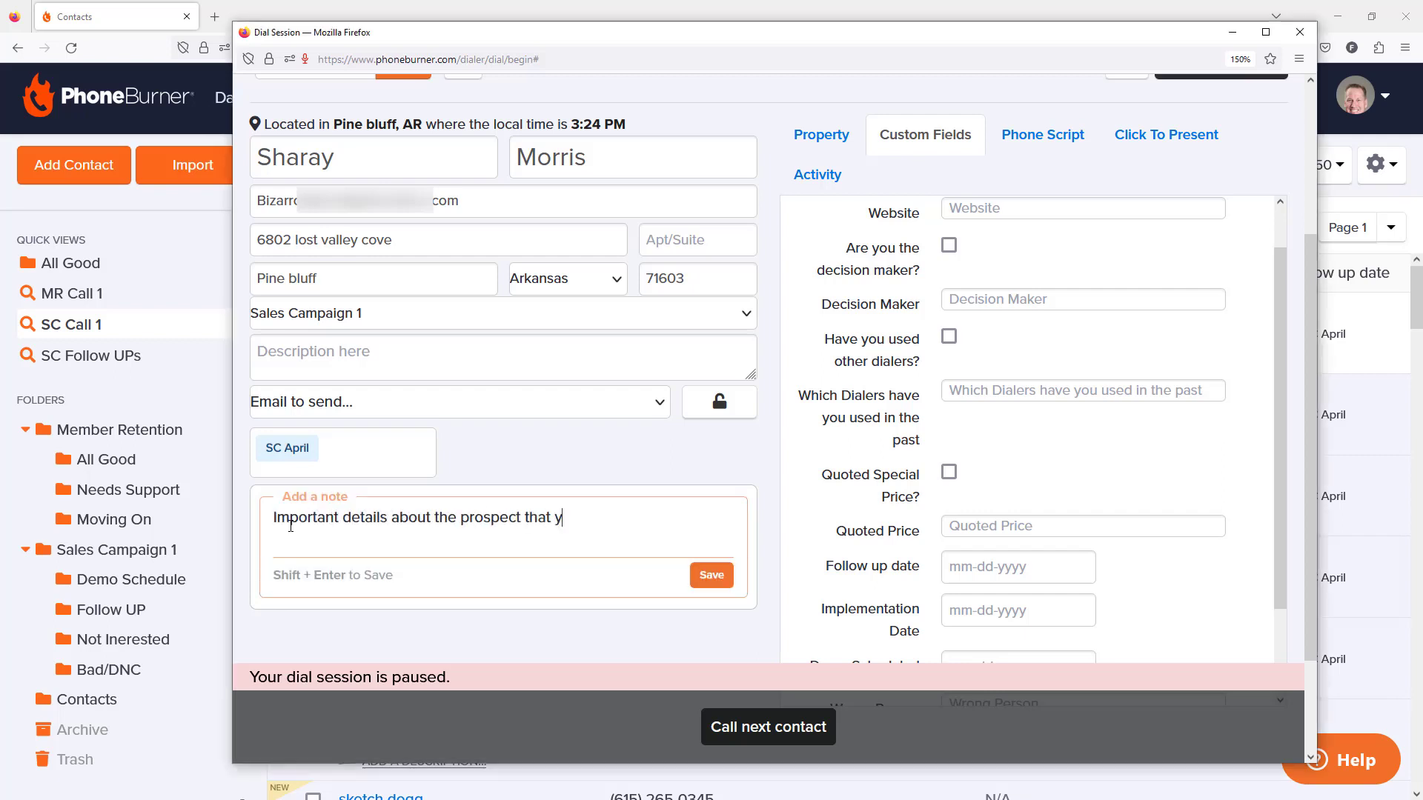
{"action": "type", "text": "ou will want to be able to refe"}
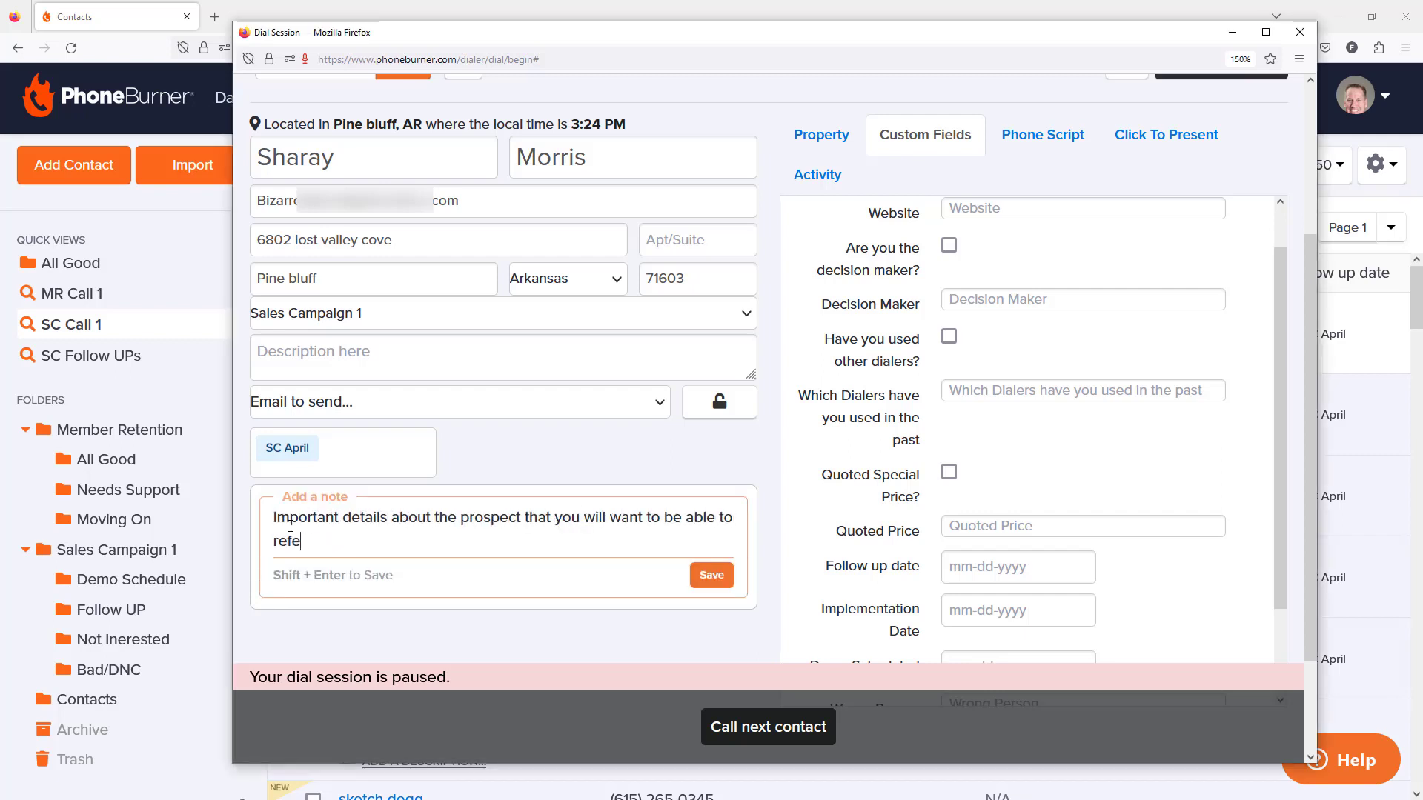
{"action": "type", "text": "rence at some point in the future to build a"}
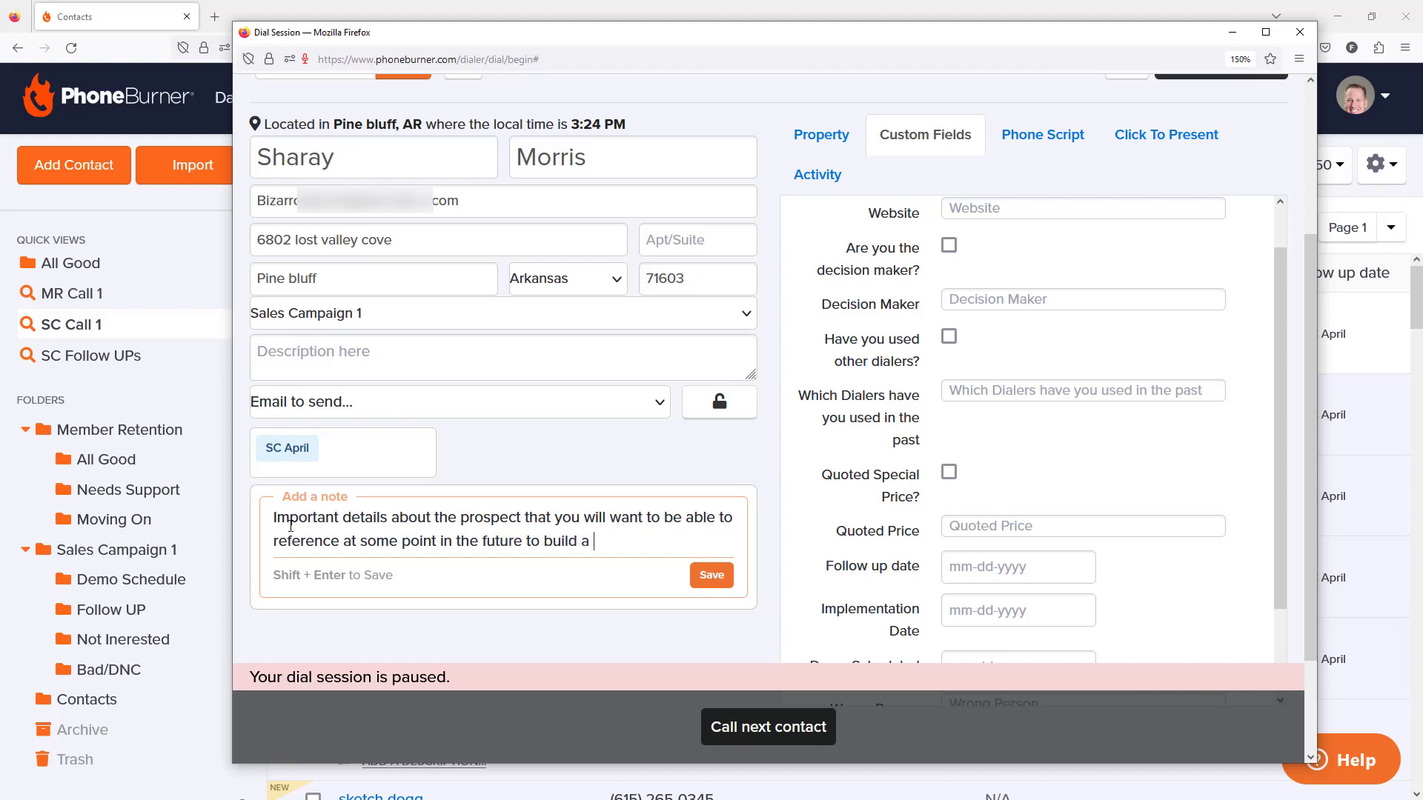
{"action": "key", "text": "BackSpace"}
{"action": "key", "text": "BackSpace"}
{"action": "key", "text": "BackSpace"}
{"action": "key", "text": "BackSpace"}
{"action": "key", "text": "BackSpace"}
{"action": "key", "text": "BackSpace"}
{"action": "key", "text": "BackSpace"}
{"action": "key", "text": "BackSpace"}
{"action": "type", "text": "continue to"}
{"action": "key", "text": "BackSpace"}
{"action": "key", "text": "BackSpace"}
{"action": "key", "text": "BackSpace"}
{"action": "key", "text": "BackSpace"}
{"action": "key", "text": "BackSpace"}
{"action": "key", "text": "BackSpace"}
{"action": "key", "text": "BackSpace"}
{"action": "key", "text": "BackSpace"}
{"action": "key", "text": "BackSpace"}
{"action": "key", "text": "BackSpace"}
{"action": "key", "text": "BackSpace"}
{"action": "type", "text": "build the relationship"}
Step: Set the description to 'has 5 kids and they love soccer' and save the prospect note
{"action": "left_click", "coordinate": [379, 362]}
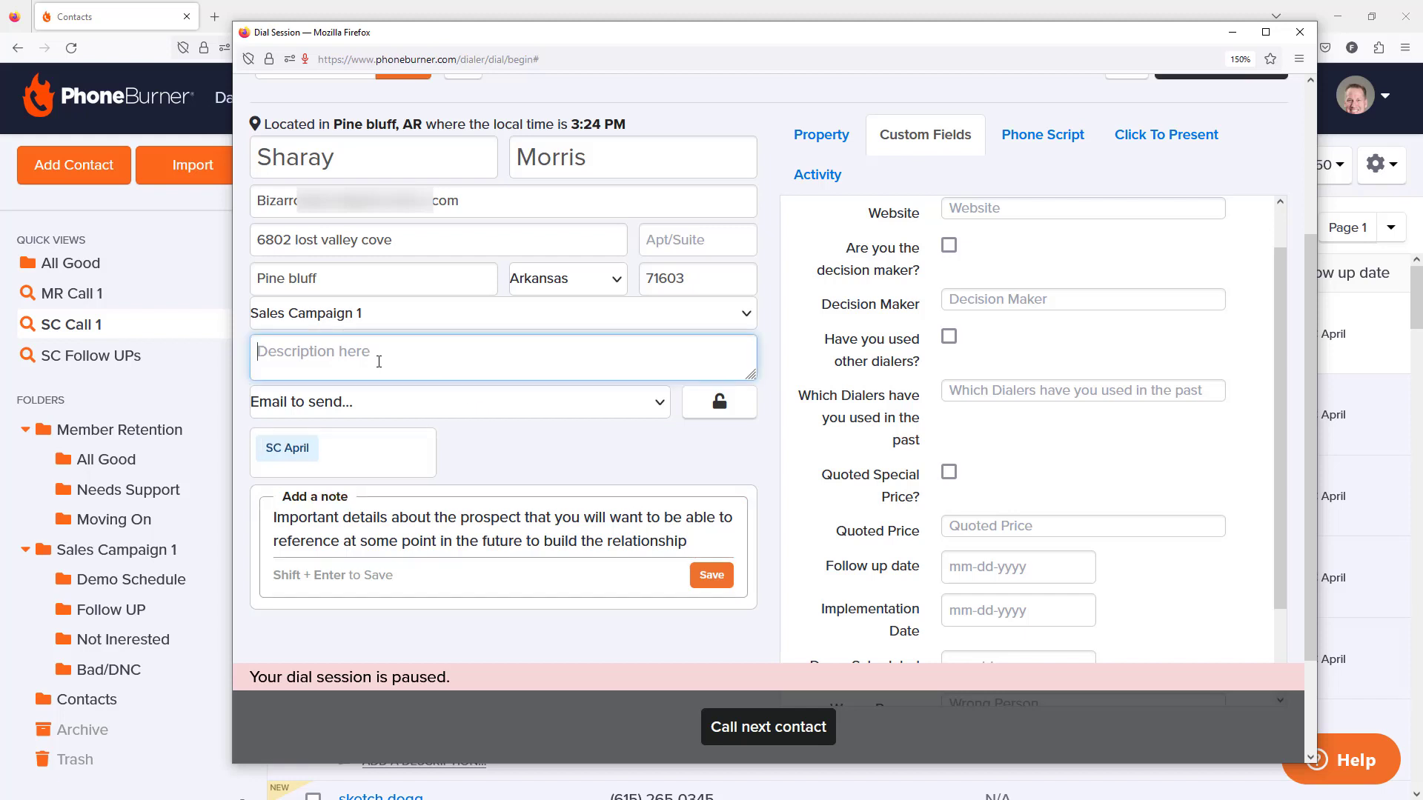
{"action": "type", "text": "ha"}
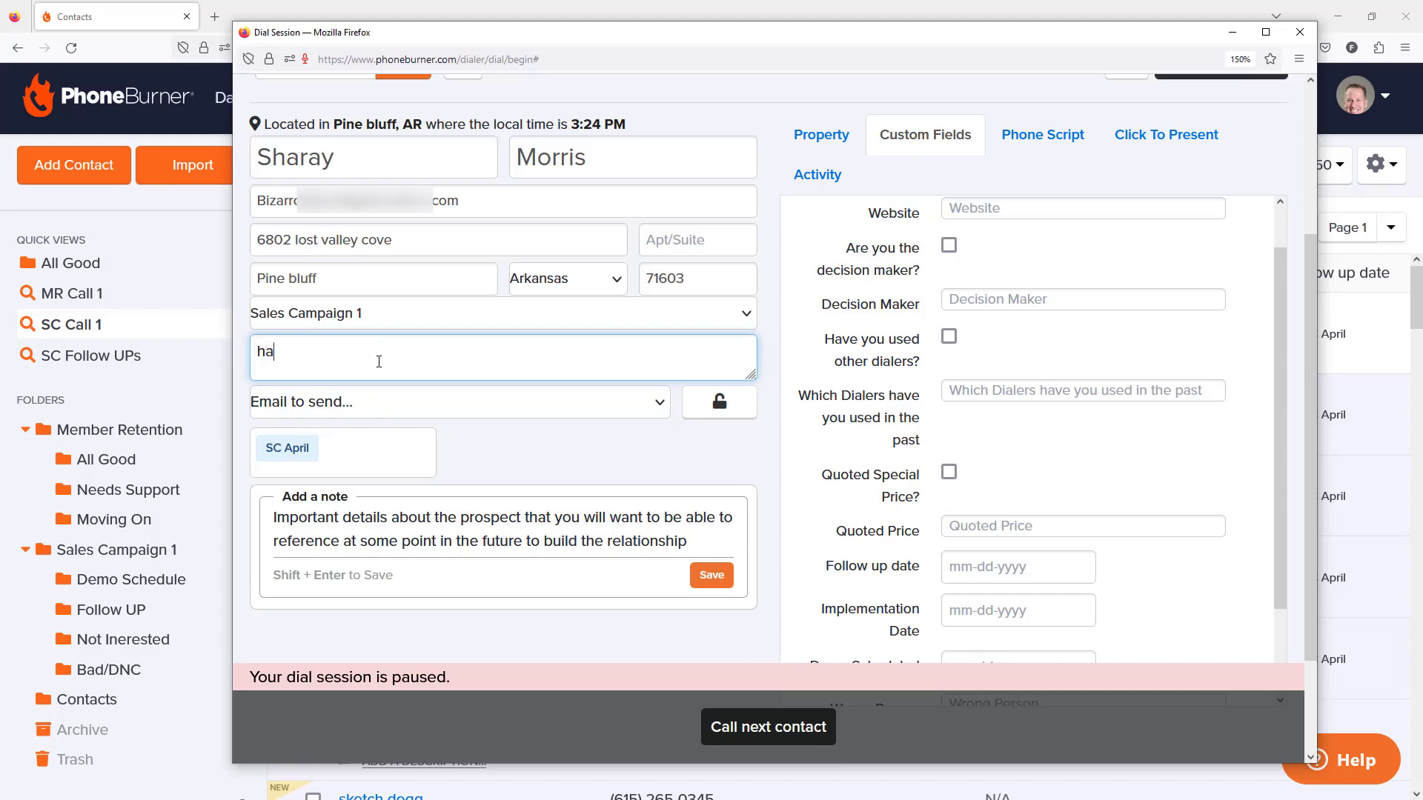
{"action": "type", "text": "s 5 kids and they love soccer"}
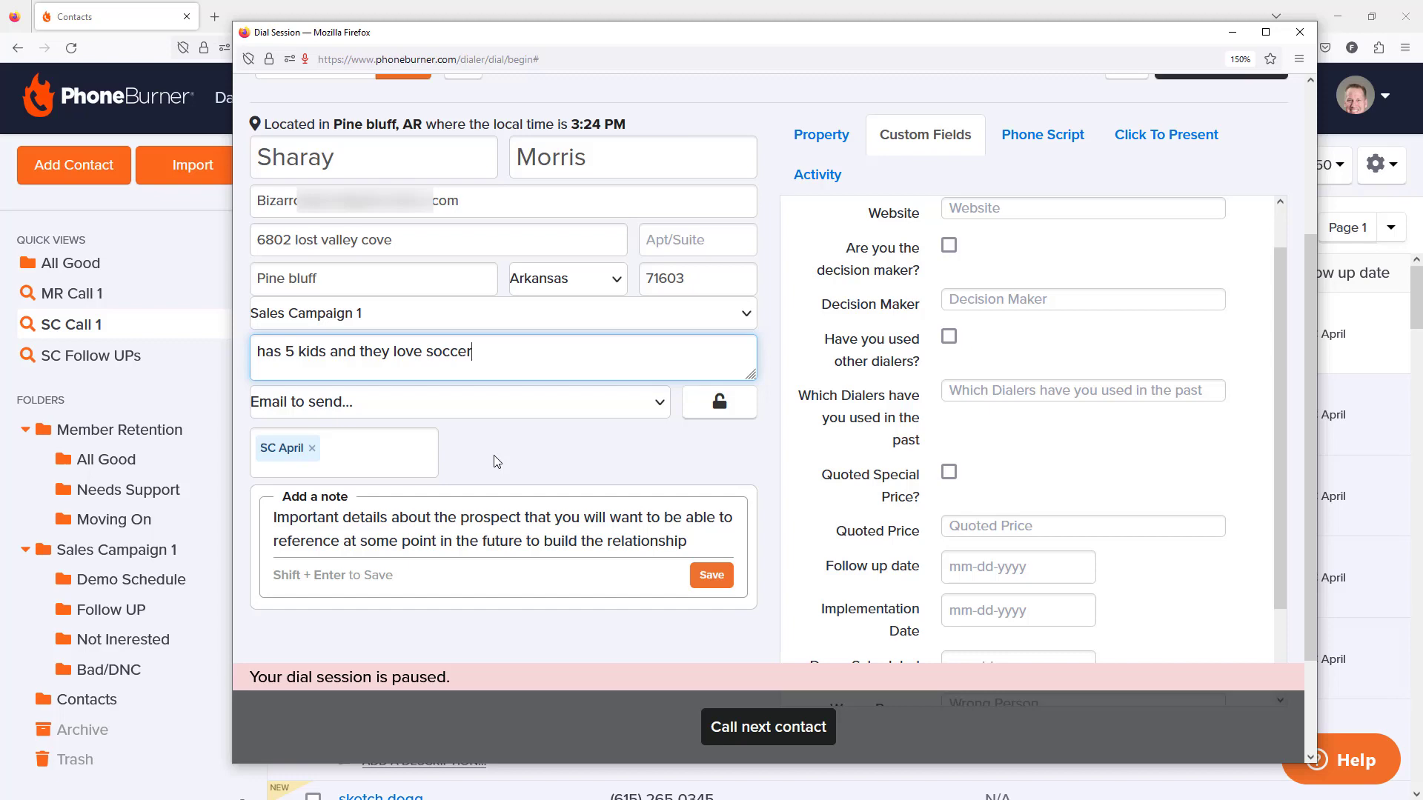
{"action": "left_click", "coordinate": [720, 582]}
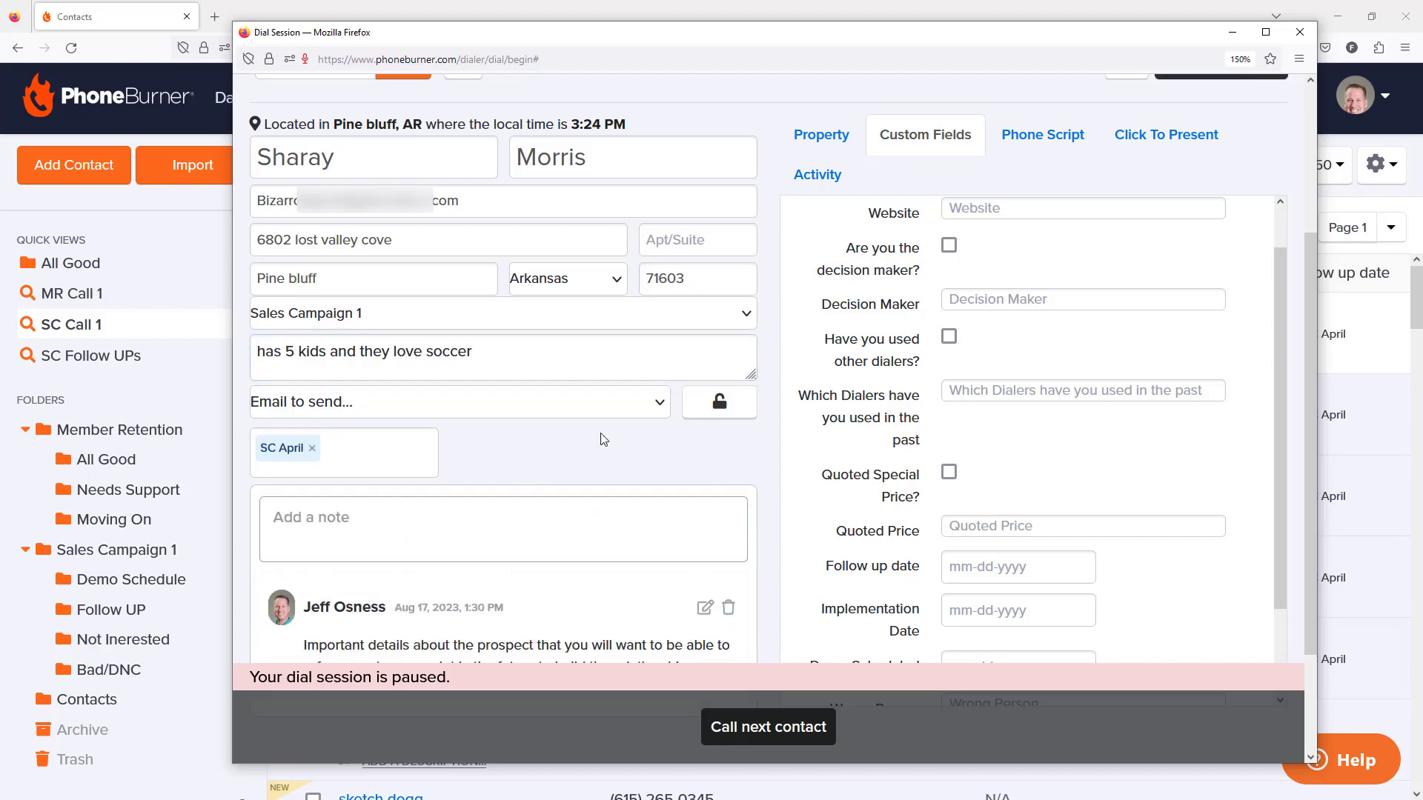
{"action": "scroll", "coordinate": [1045, 304], "scroll_direction": "up", "scroll_amount": 5}
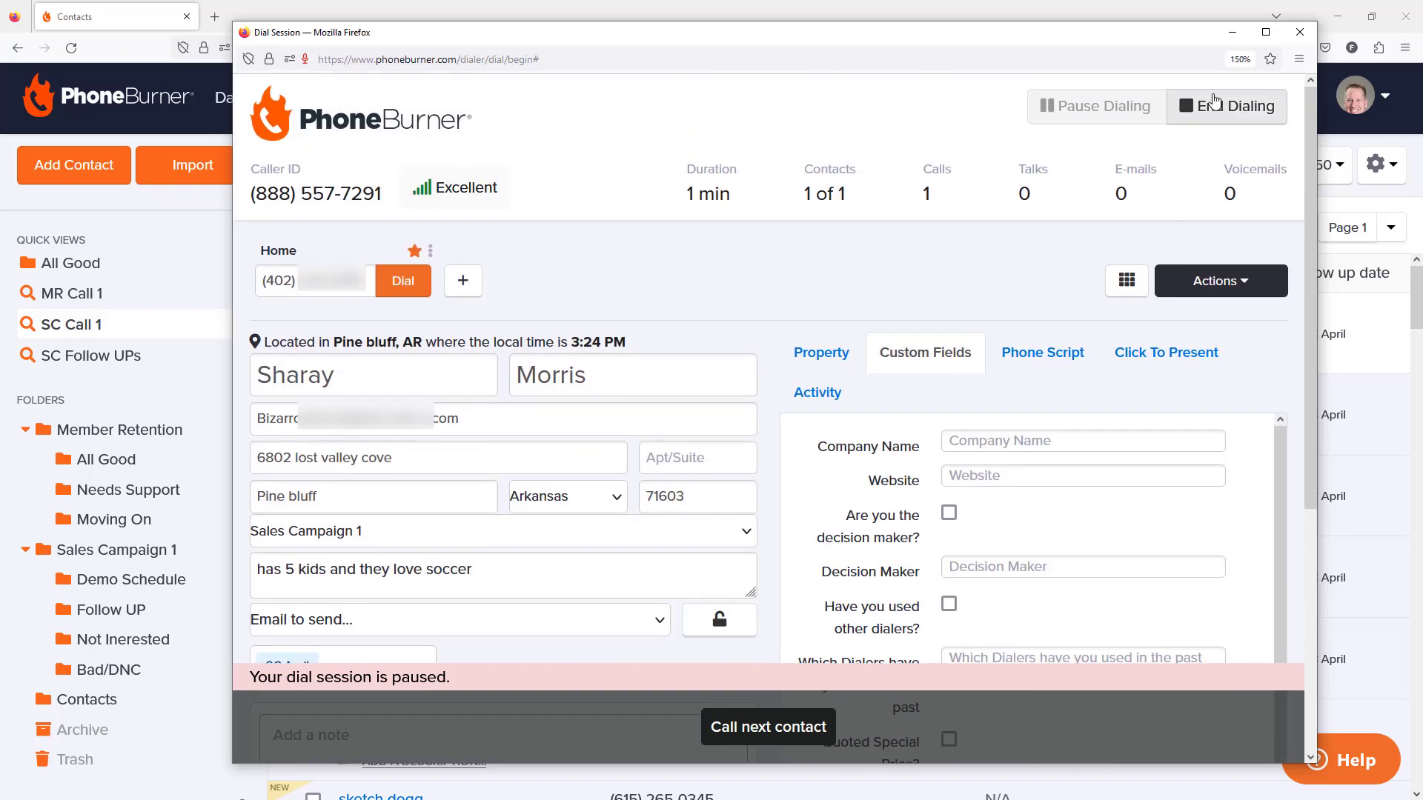
Step: End dialing and search contacts by Last Name for the contact's last name
{"action": "left_click", "coordinate": [1214, 105]}
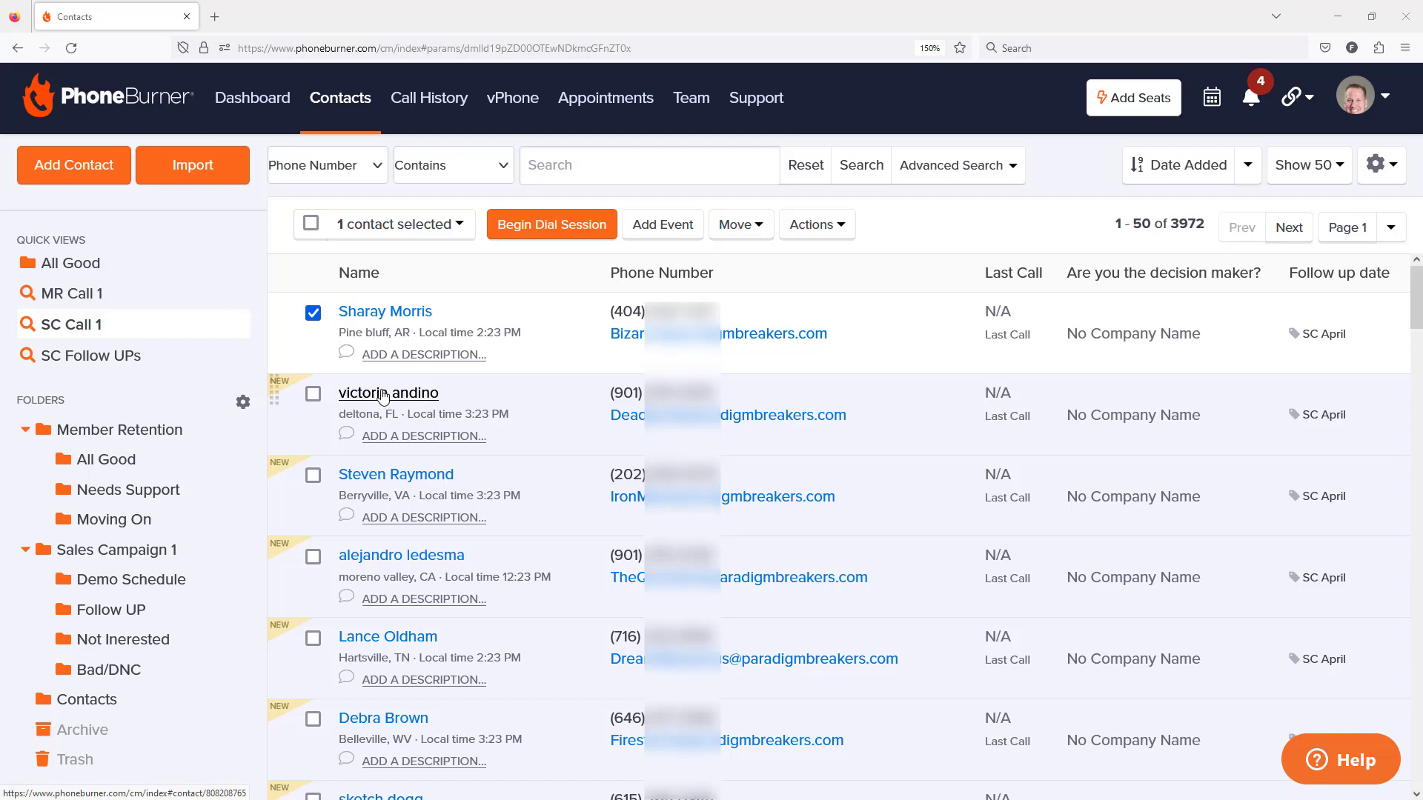
{"action": "left_click", "coordinate": [359, 161]}
{"action": "left_click", "coordinate": [547, 175]}
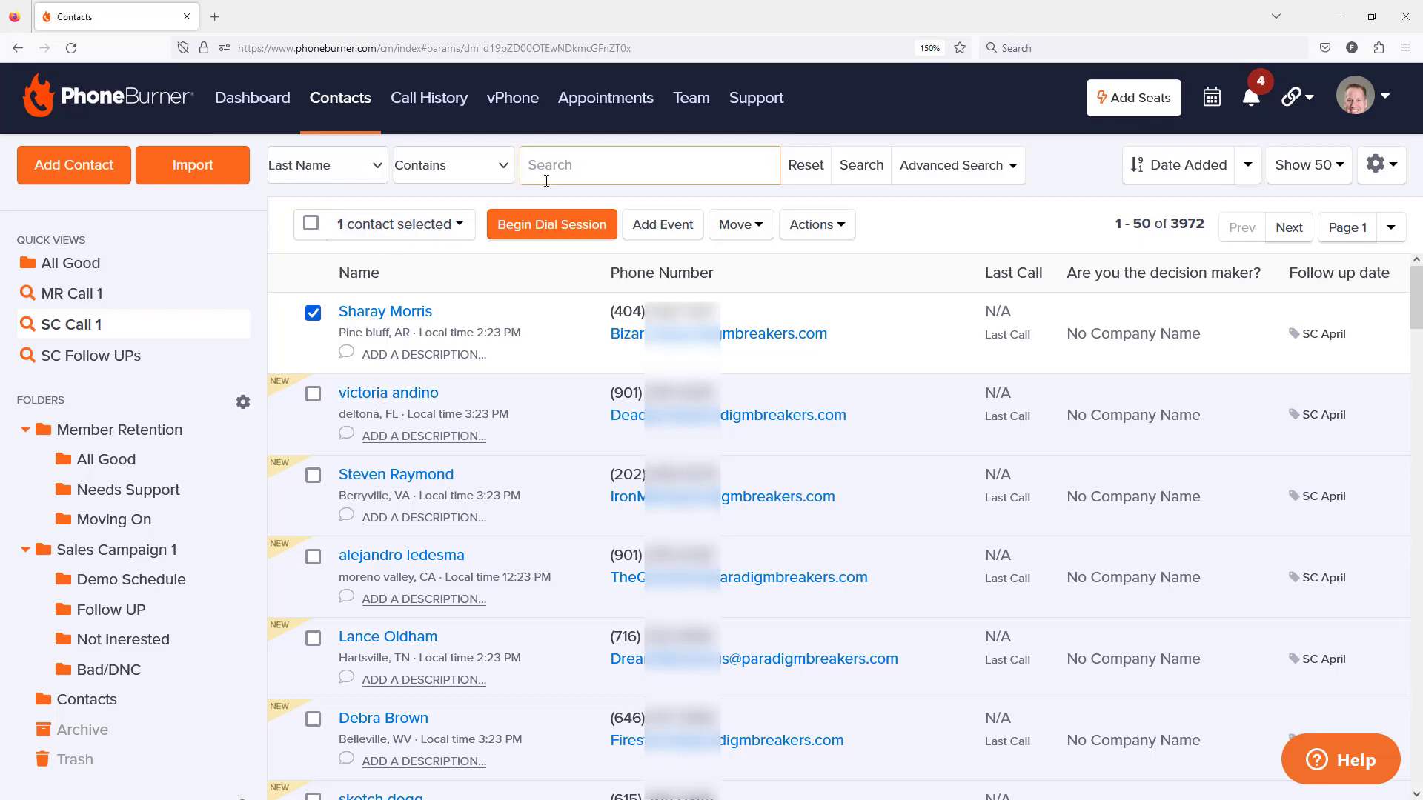
{"action": "type", "text": "morris"}
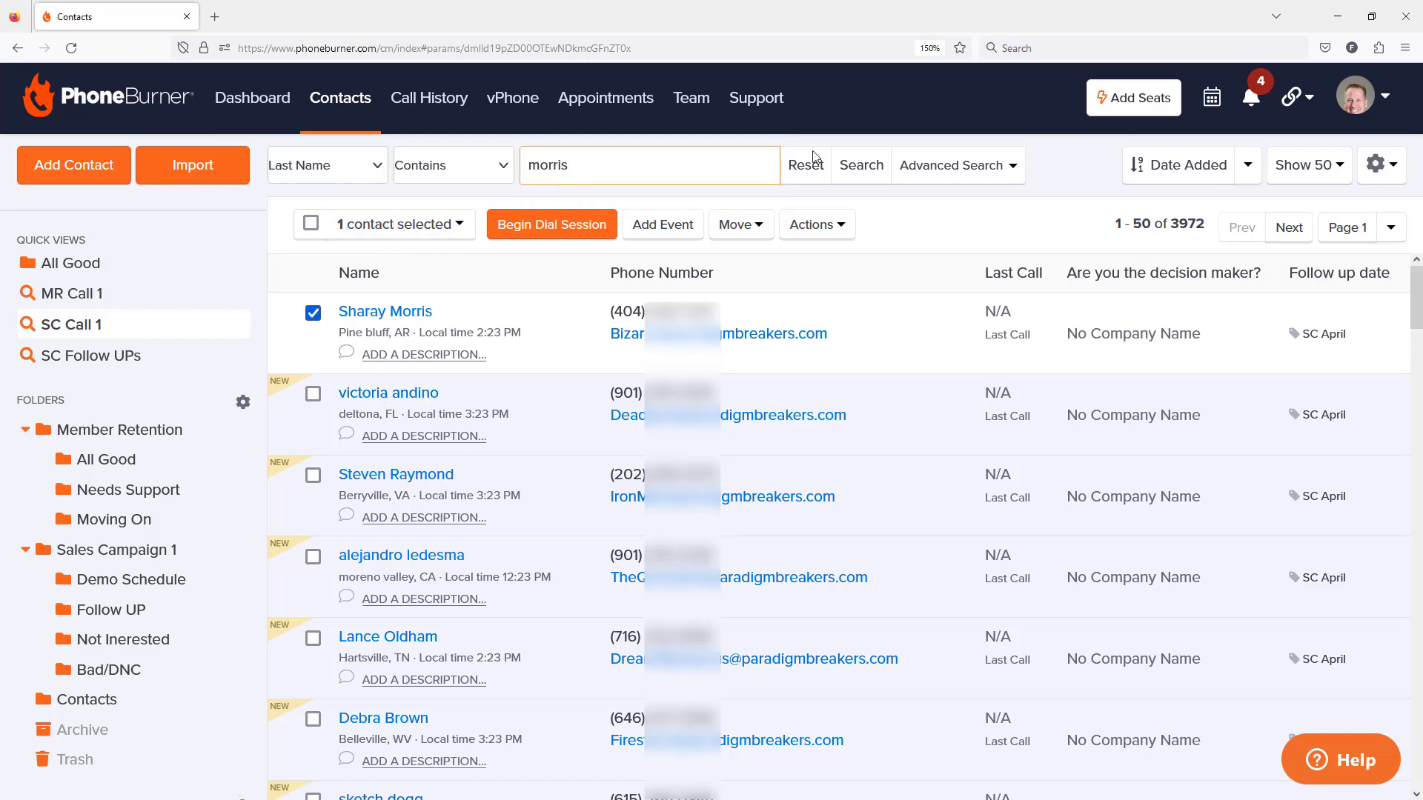
{"action": "left_click", "coordinate": [860, 165]}
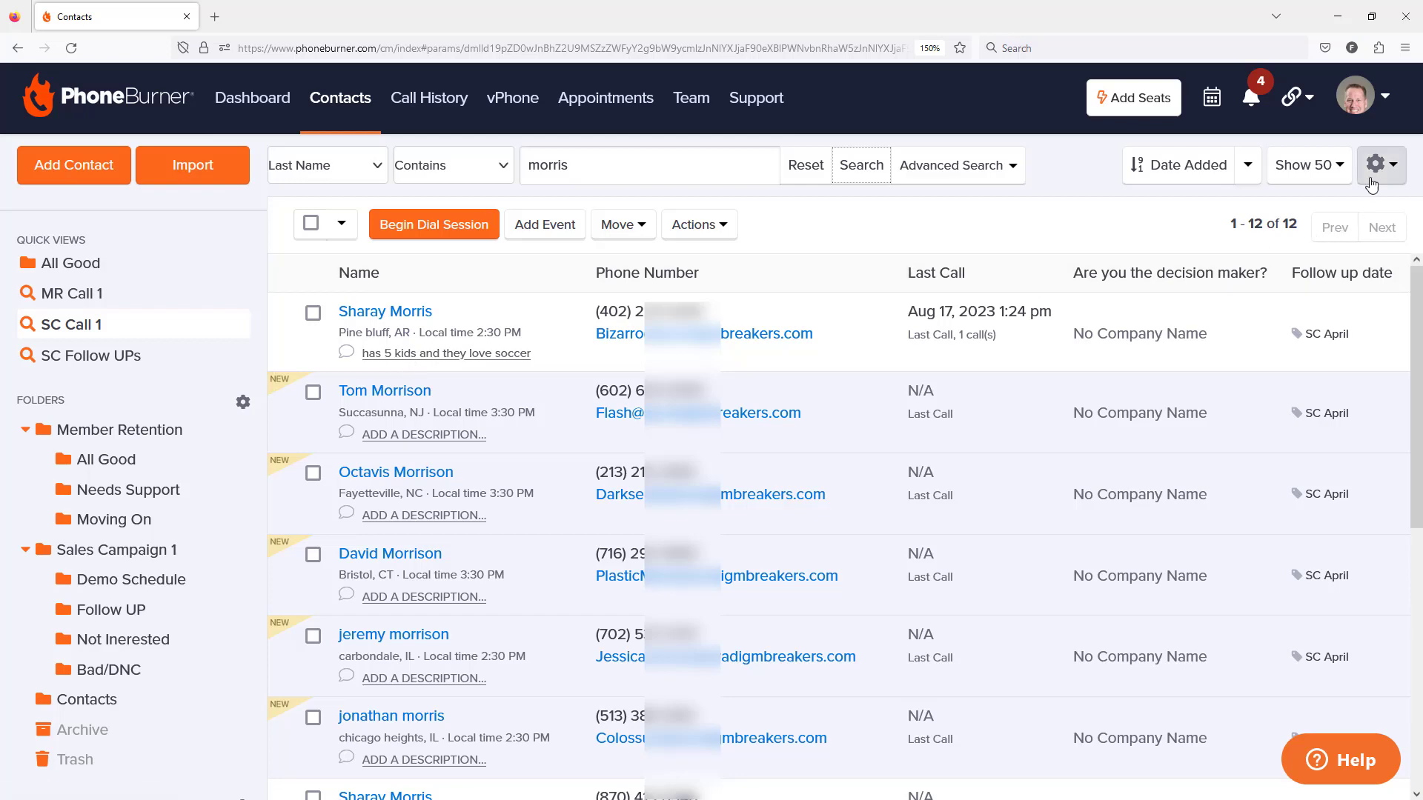
Step: Edit the Follow UP contact list layout and add a new row
{"action": "left_click", "coordinate": [1375, 164]}
{"action": "left_click", "coordinate": [1216, 418]}
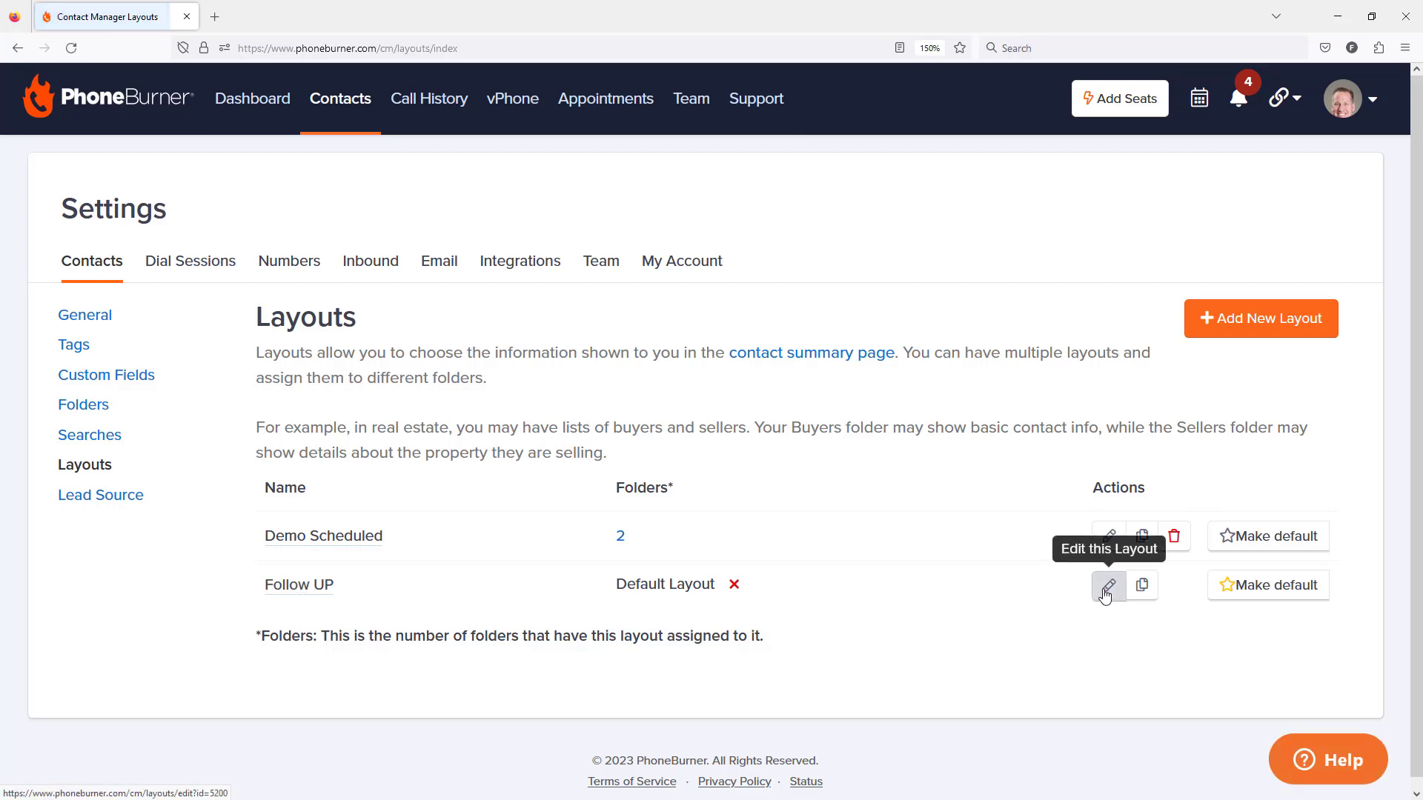
{"action": "left_click", "coordinate": [1108, 585]}
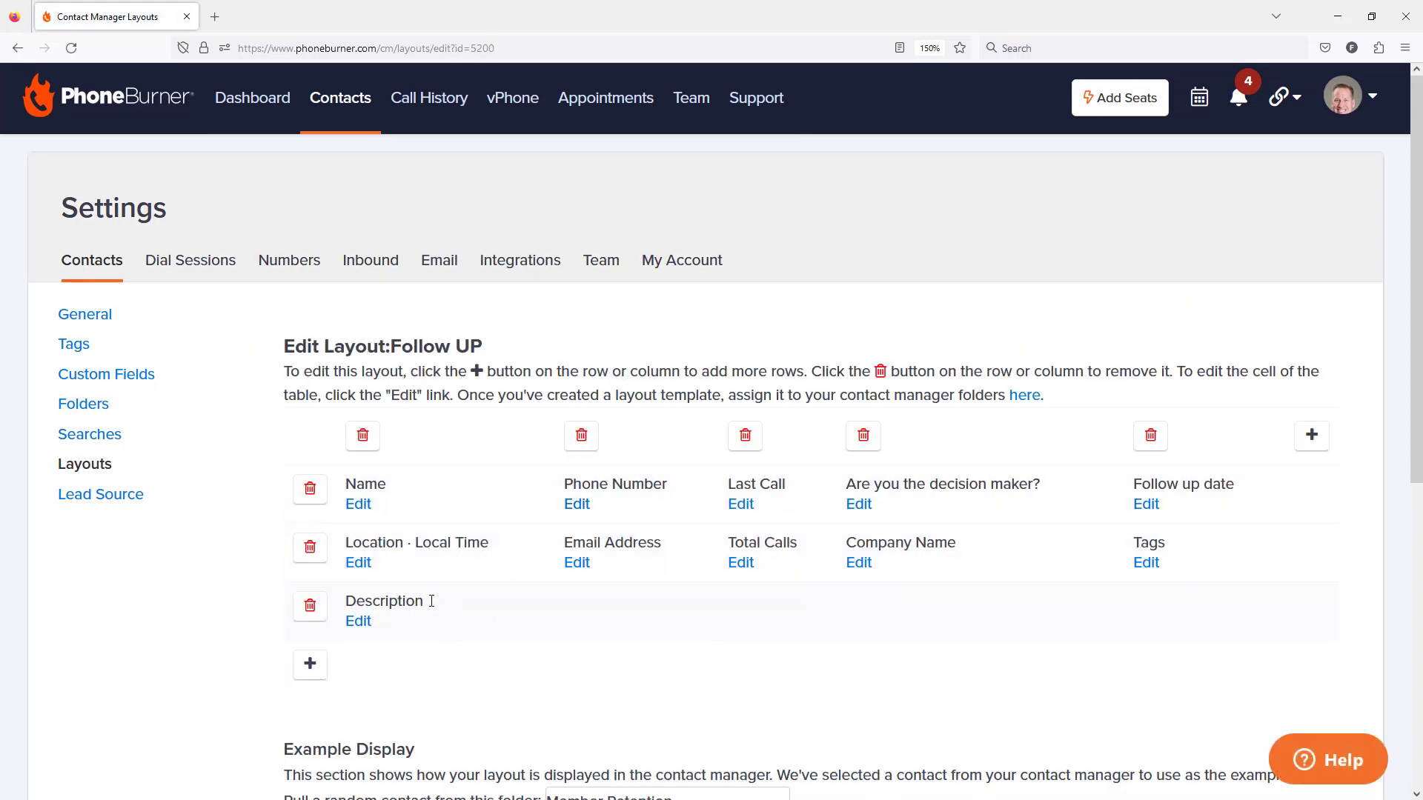
{"action": "left_click", "coordinate": [310, 680]}
{"action": "scroll", "coordinate": [445, 578], "scroll_direction": "down", "scroll_amount": 2}
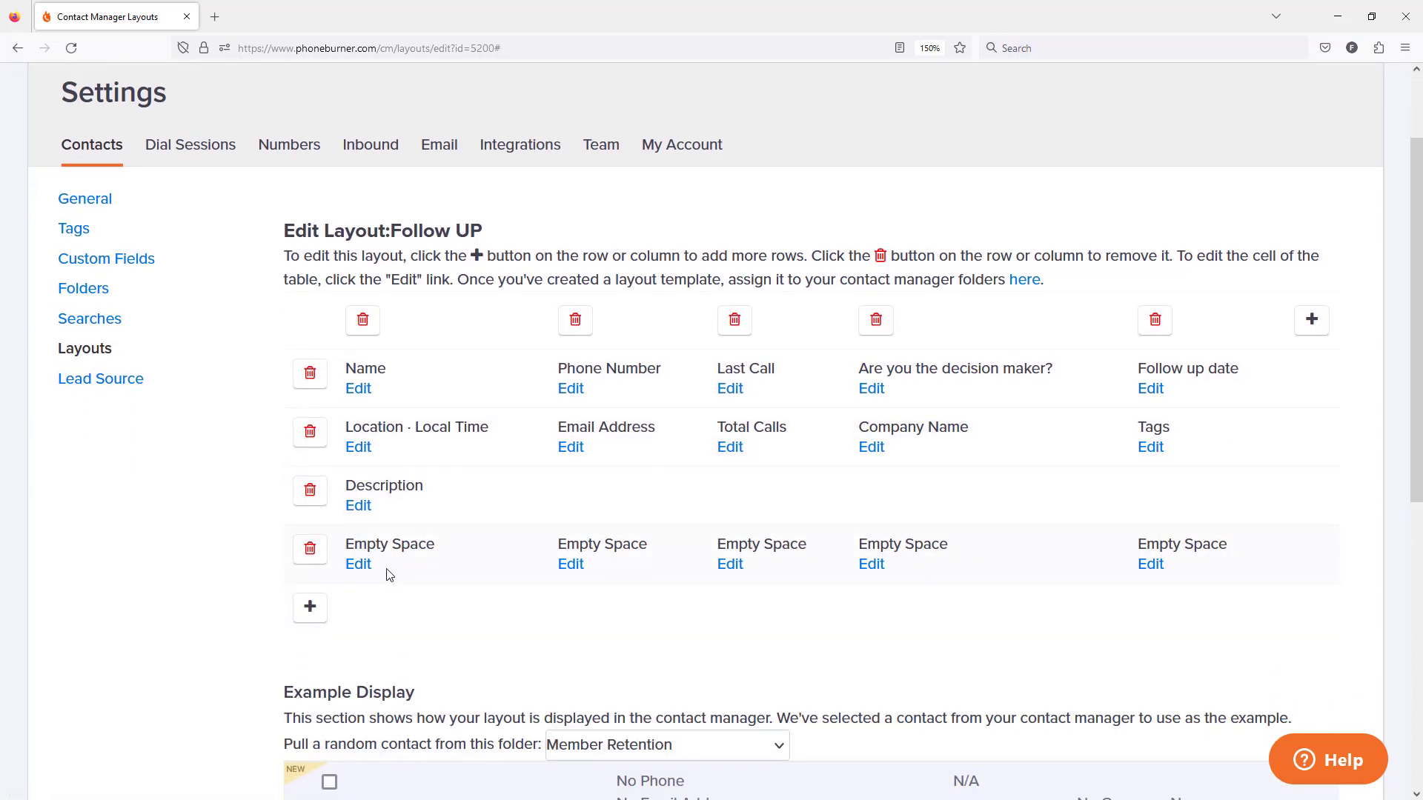
Step: Set the new row's first cell to Notes with a column span of 5
{"action": "left_click", "coordinate": [359, 566]}
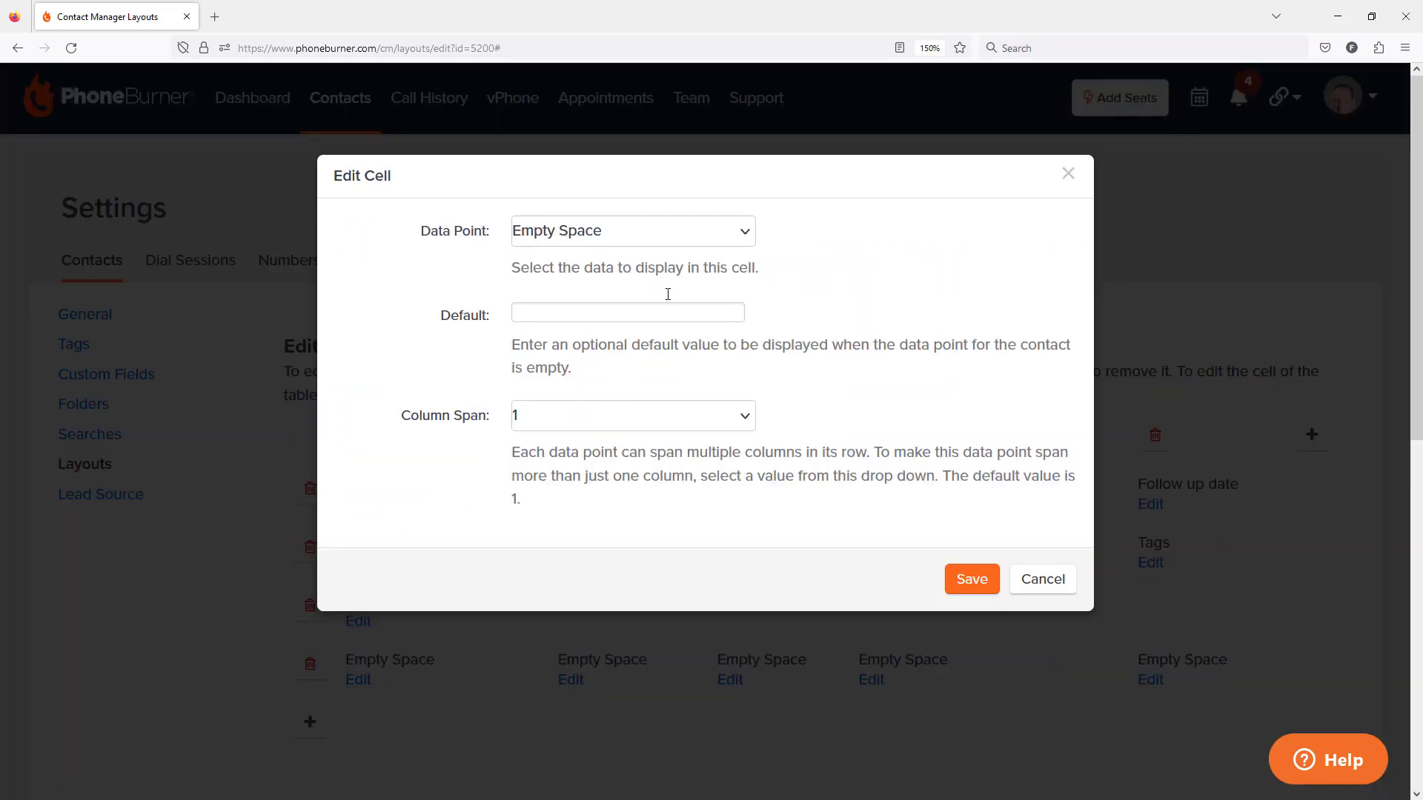
{"action": "left_click", "coordinate": [672, 234]}
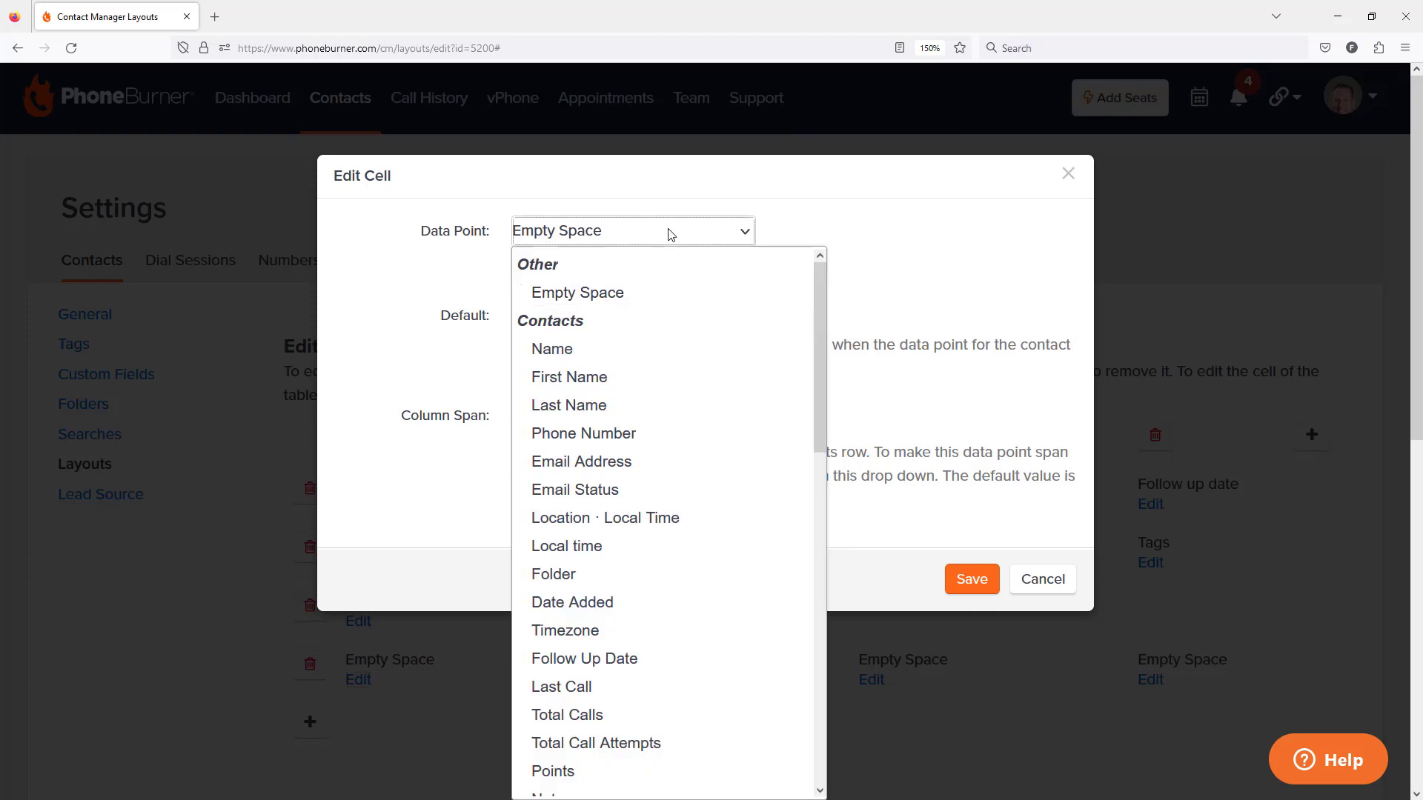
{"action": "scroll", "coordinate": [628, 457], "scroll_direction": "down", "scroll_amount": 3}
{"action": "left_click", "coordinate": [625, 460]}
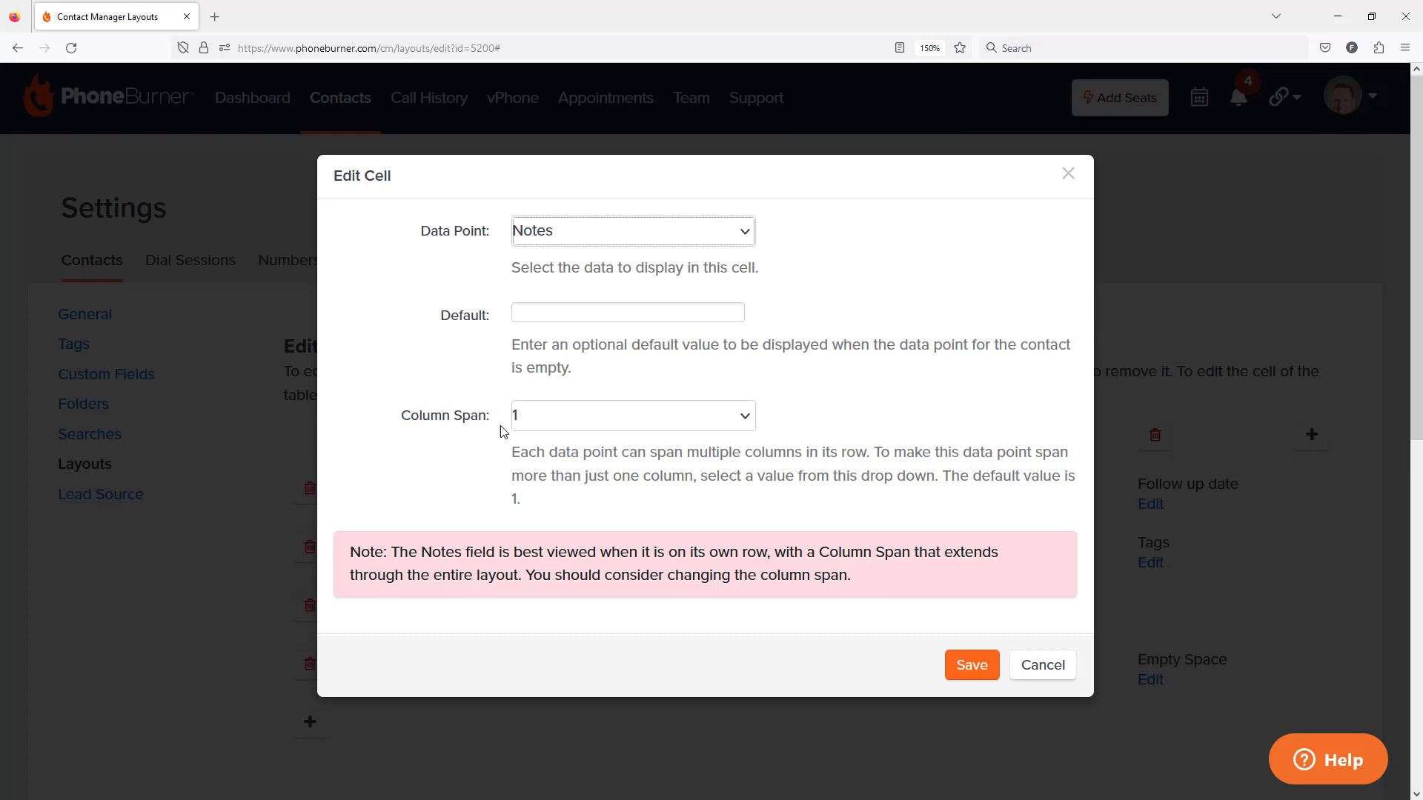
{"action": "left_click", "coordinate": [547, 421]}
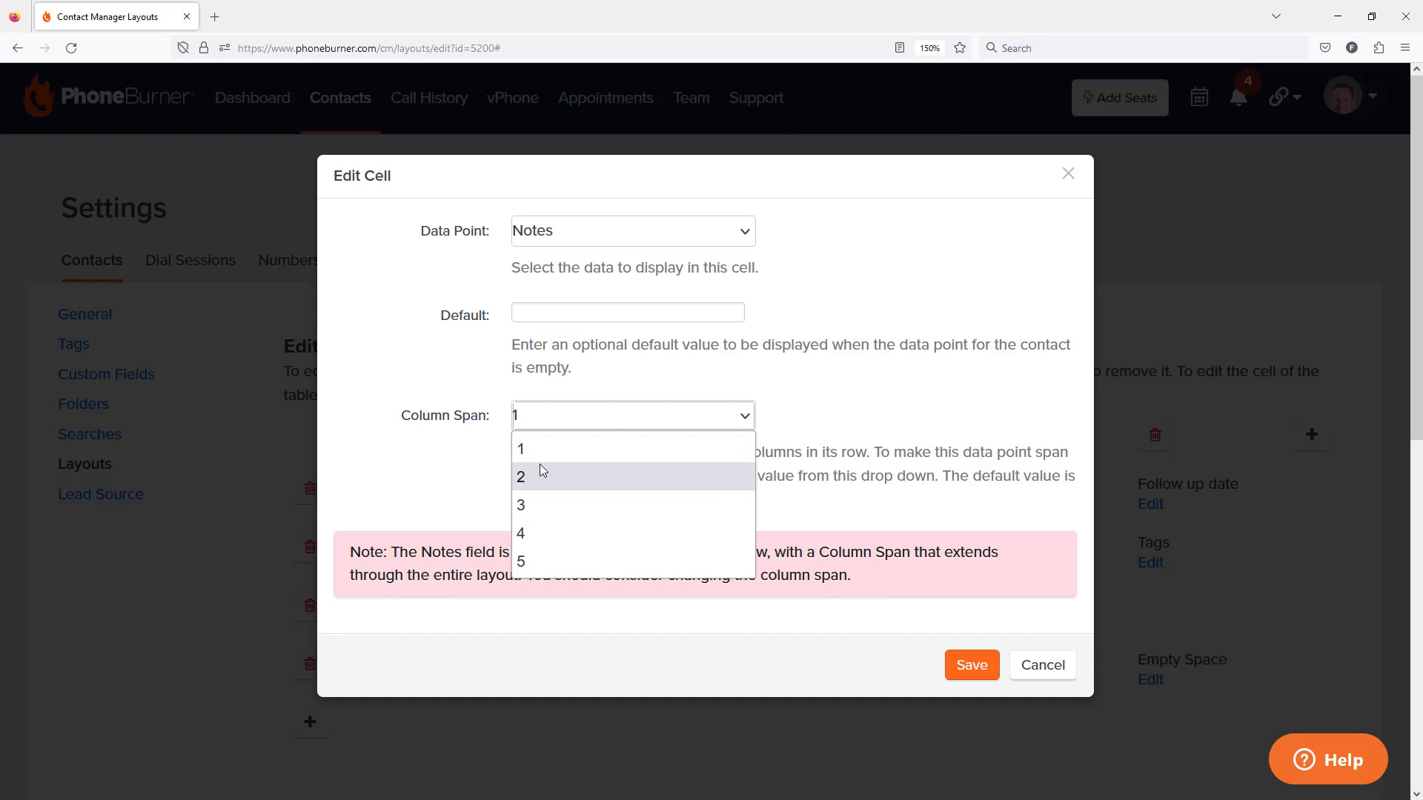
{"action": "left_click", "coordinate": [552, 562]}
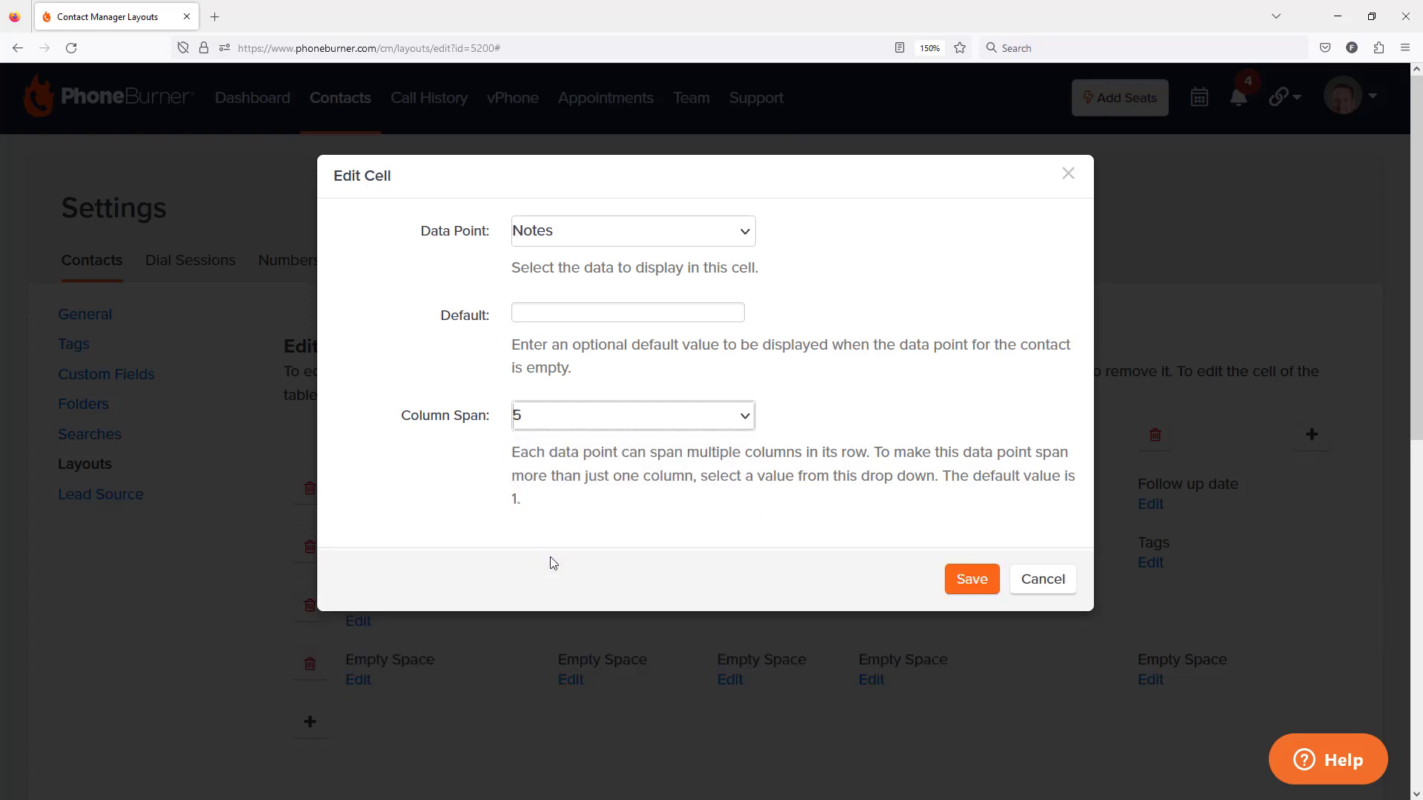
{"action": "left_click", "coordinate": [969, 582]}
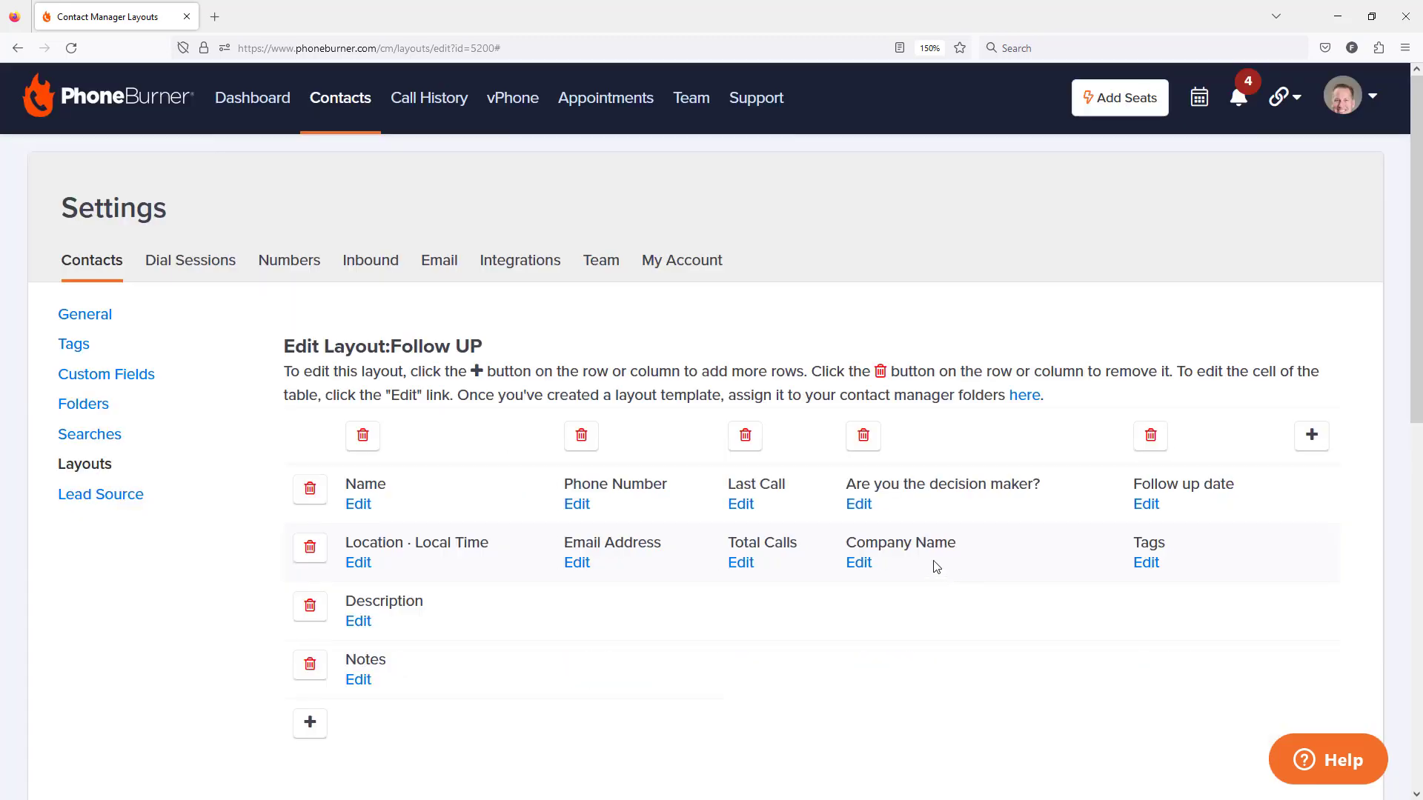
Step: Search Contacts by the contact's last name and open the first result's notes
{"action": "left_click", "coordinate": [340, 103]}
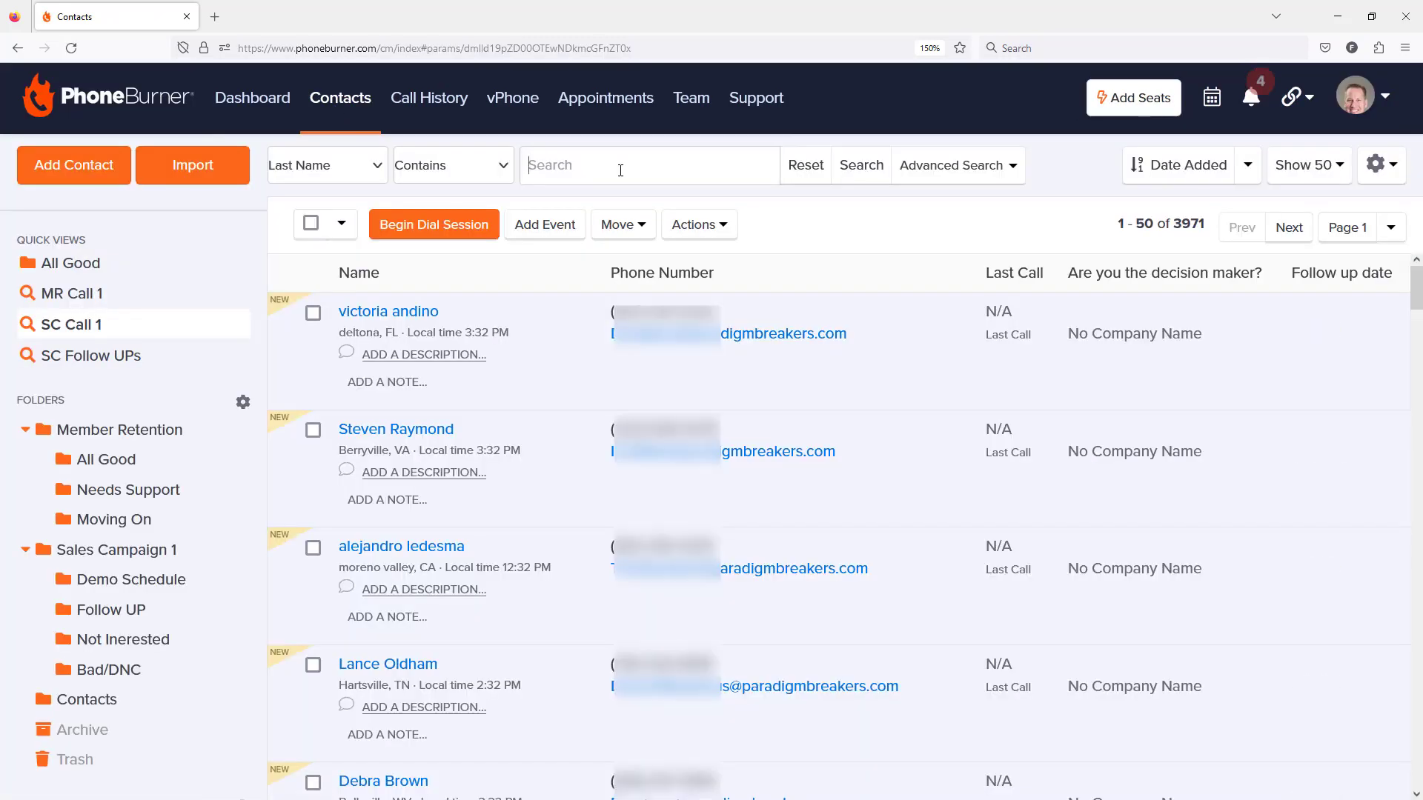
{"action": "left_click", "coordinate": [620, 168]}
{"action": "type", "text": "morris"}
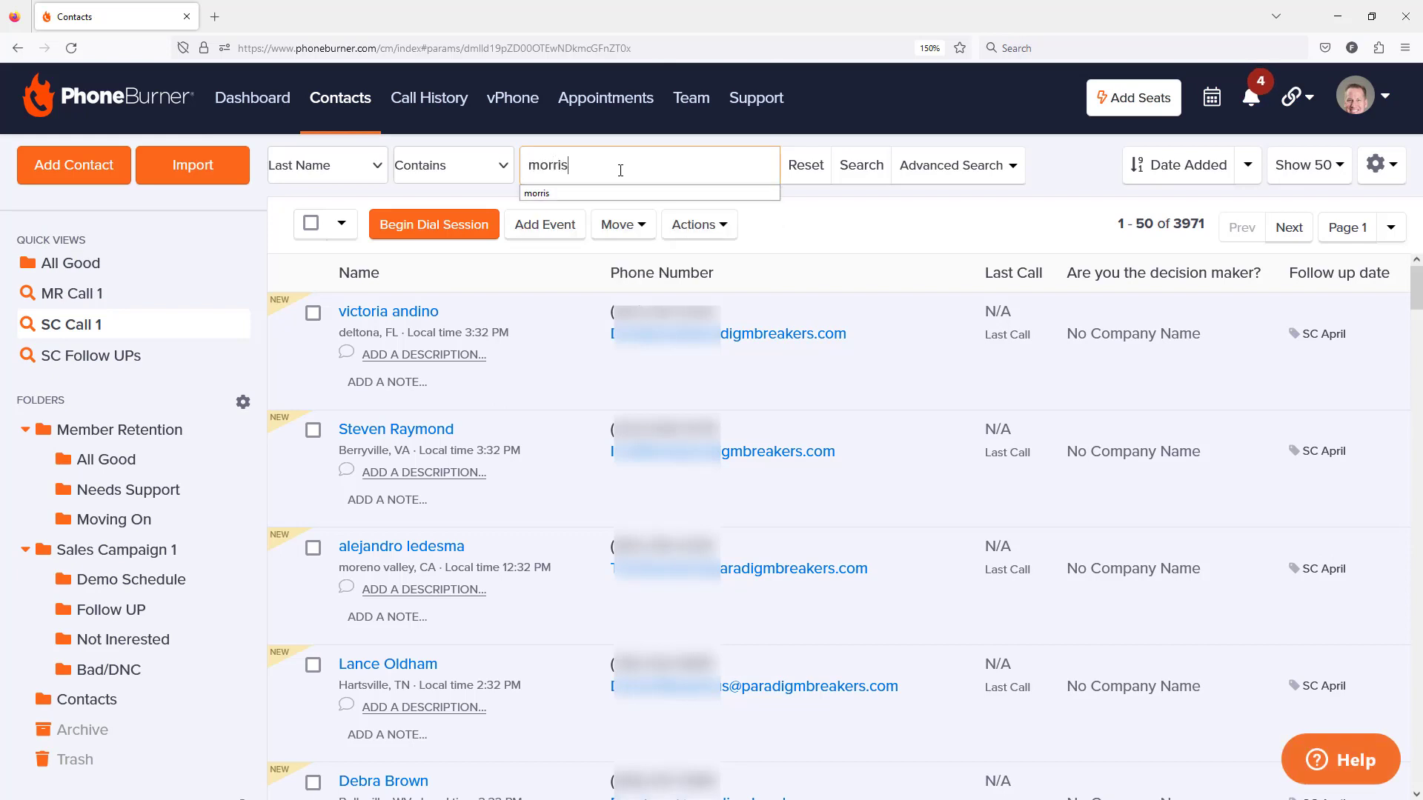
{"action": "key", "text": "Return"}
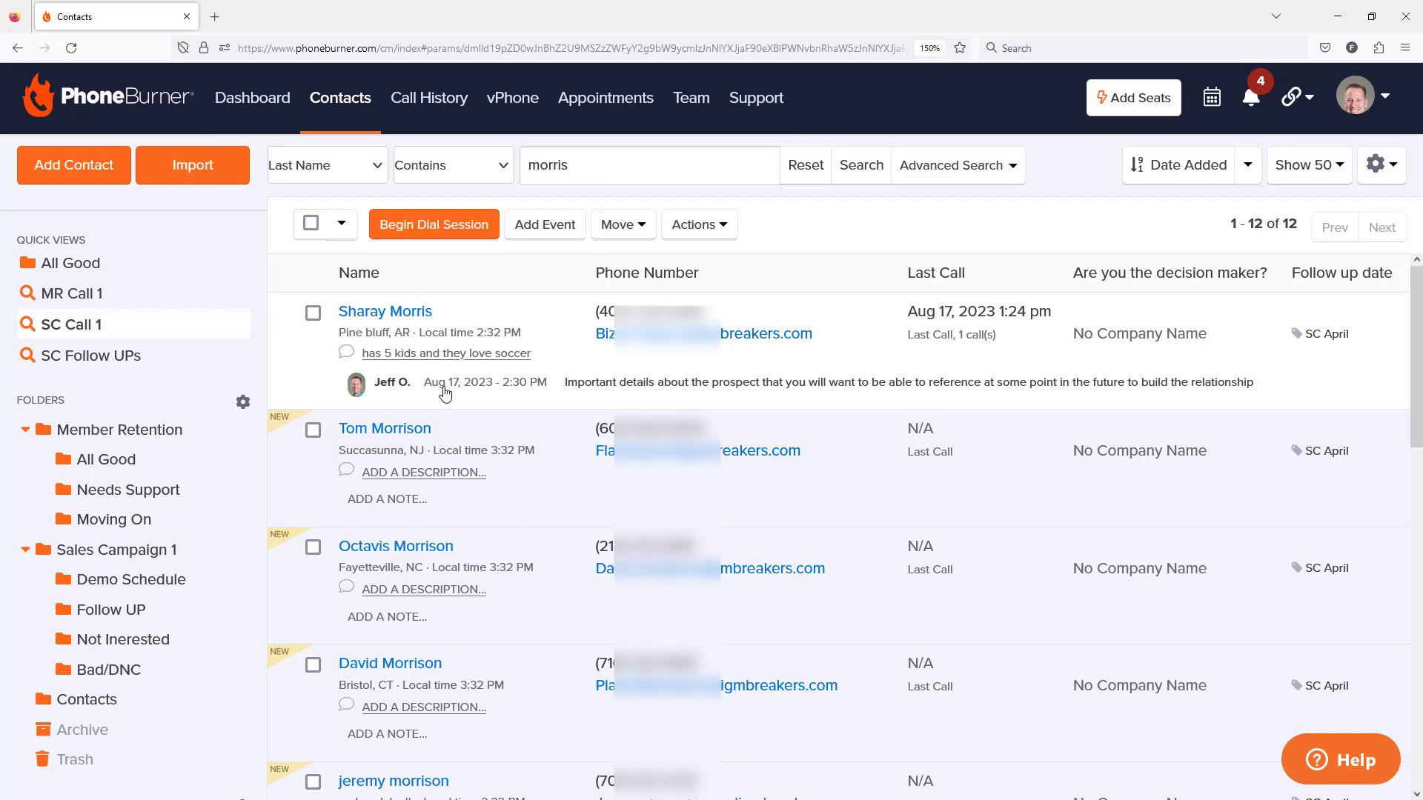
{"action": "left_click", "coordinate": [445, 395]}
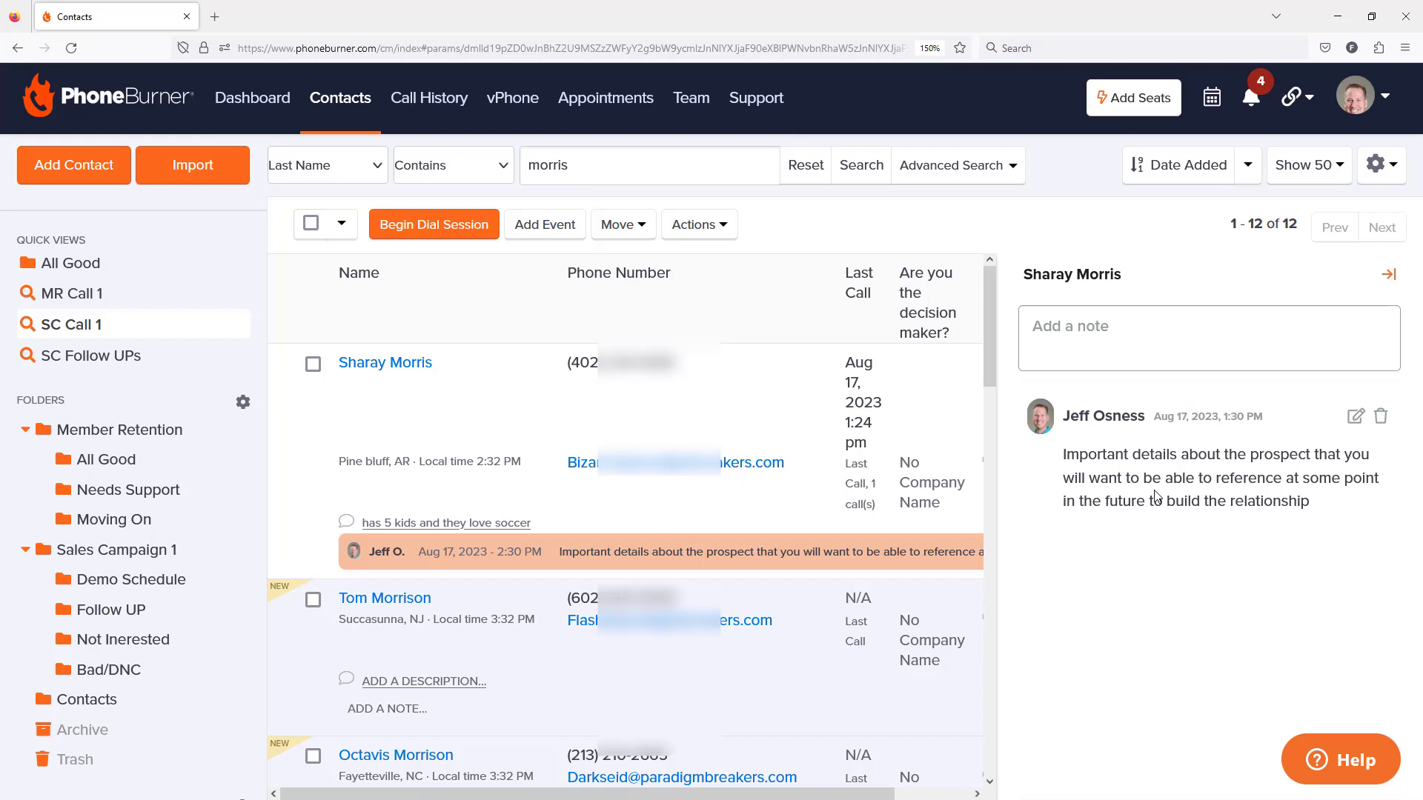
Step: Open the first matching contact's full record and scroll down to its Description
{"action": "left_click", "coordinate": [1123, 338]}
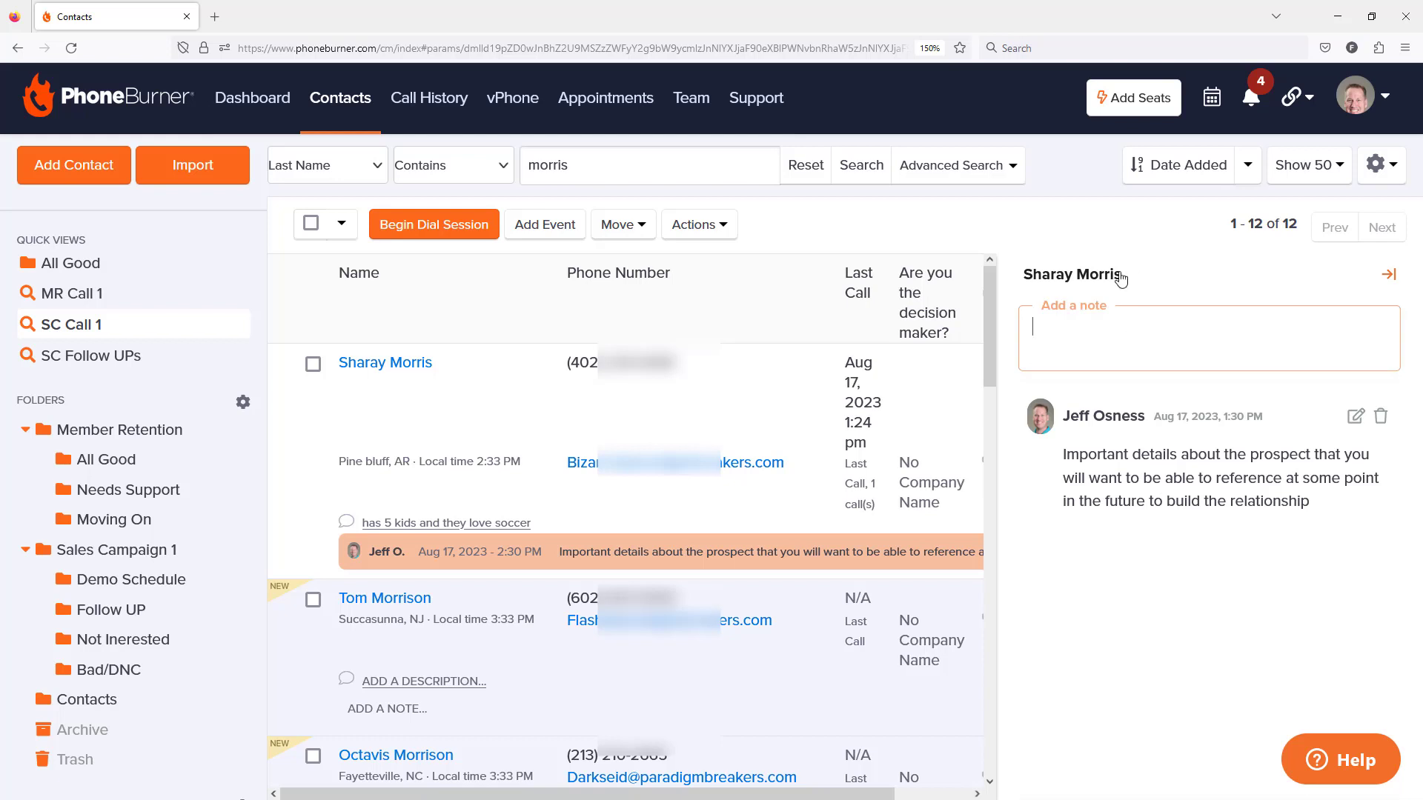
{"action": "left_click", "coordinate": [398, 367]}
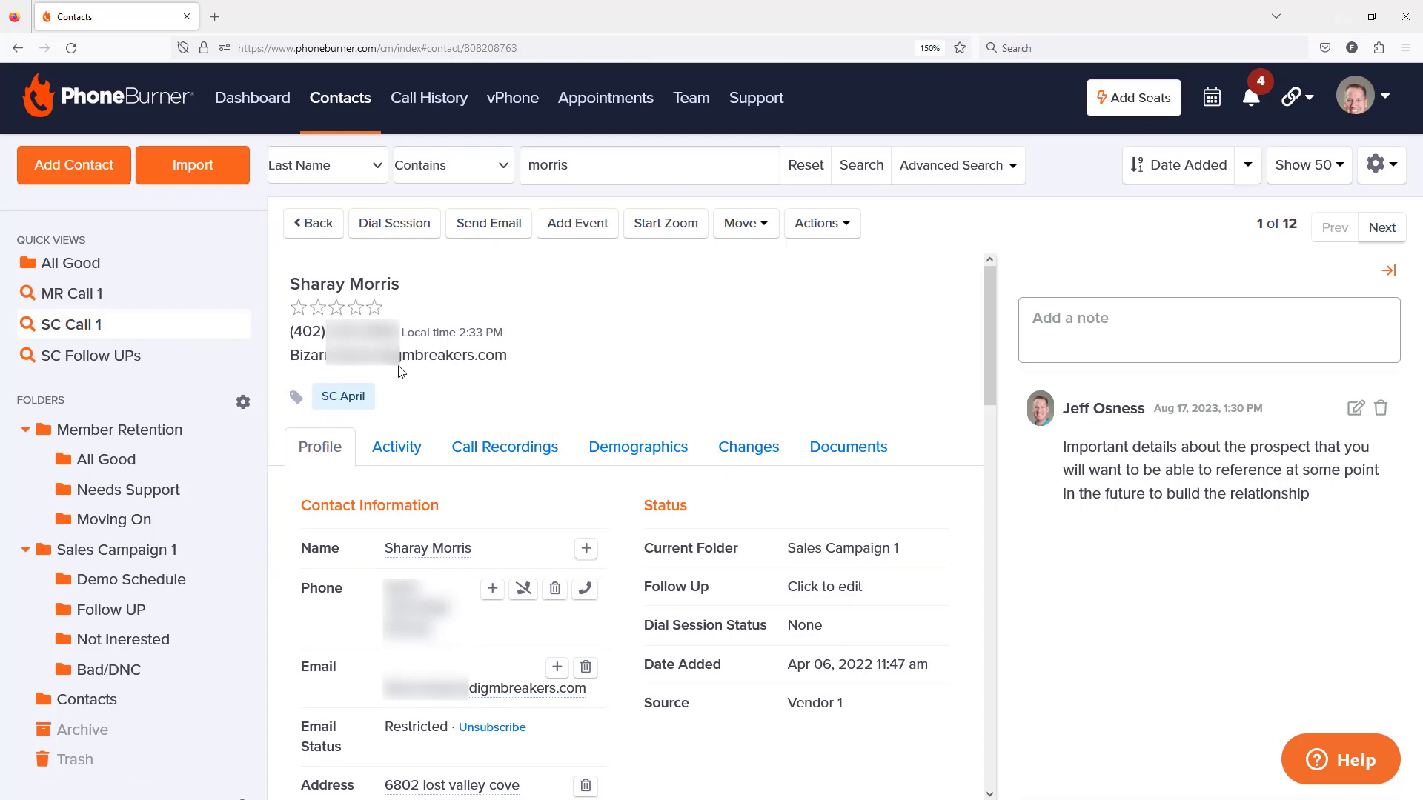
{"action": "scroll", "coordinate": [488, 432], "scroll_direction": "down", "scroll_amount": 5}
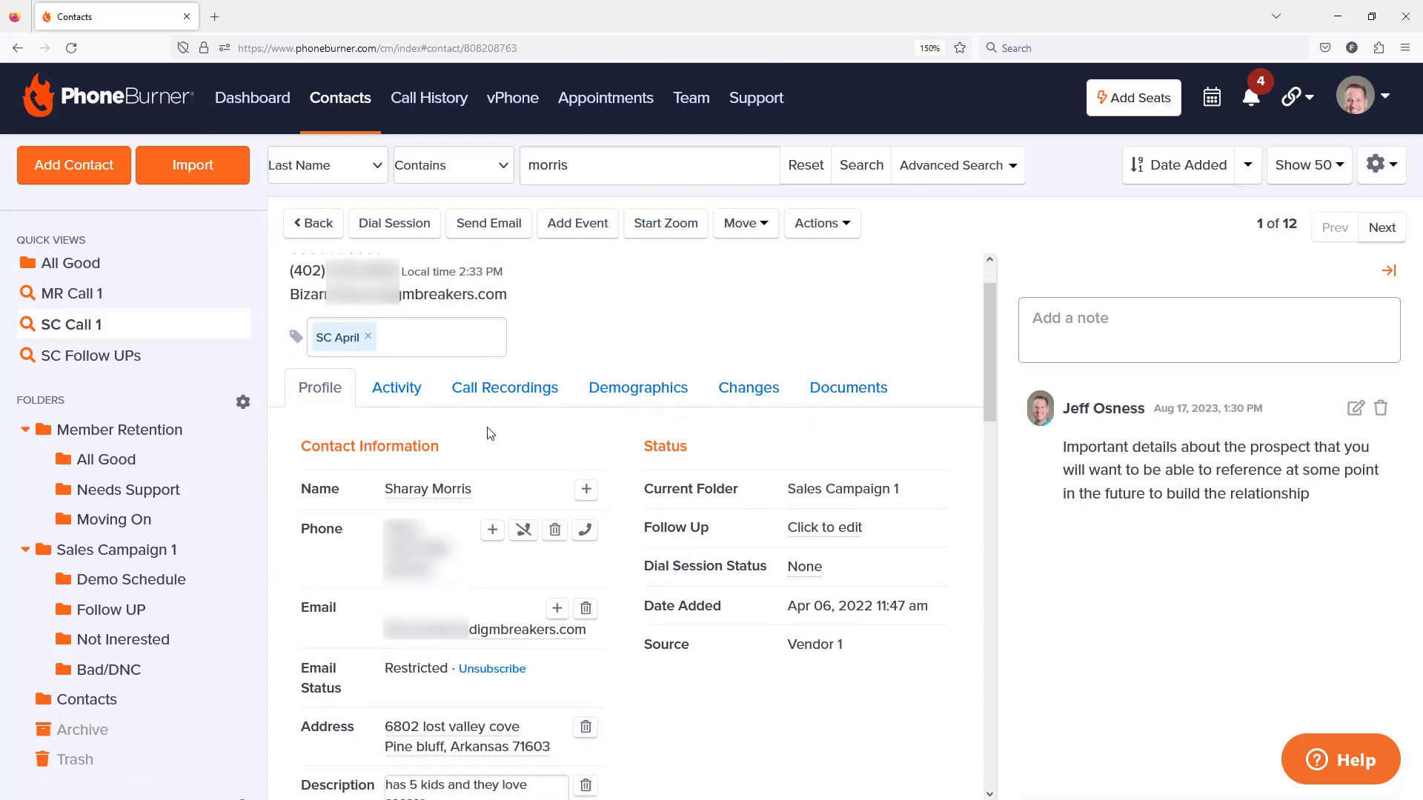
{"action": "scroll", "coordinate": [488, 434], "scroll_direction": "down", "scroll_amount": 2}
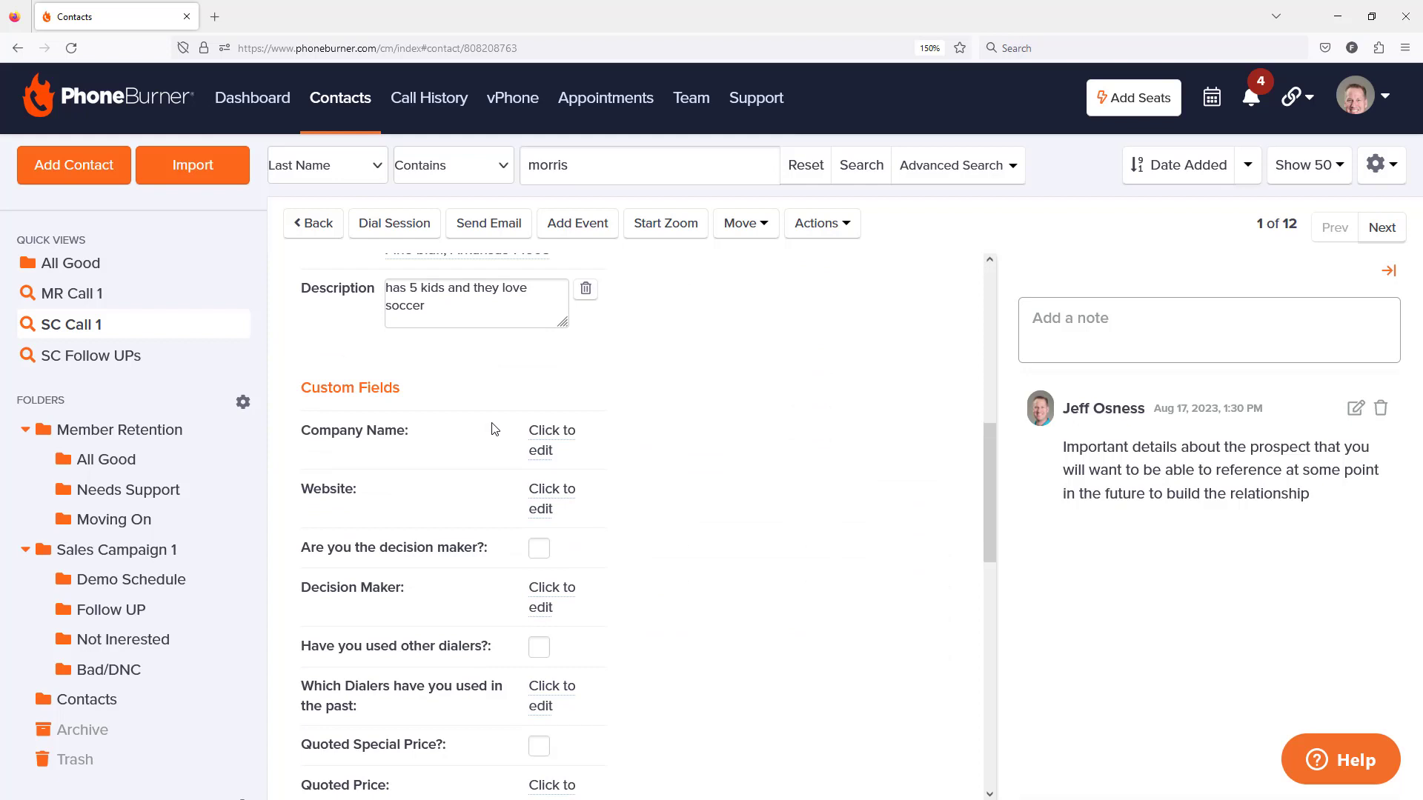
Step: Save a note that the contact emailed back wanting to buy everything ASAP, then collapse notes
{"action": "scroll", "coordinate": [495, 430], "scroll_direction": "up", "scroll_amount": 7}
{"action": "left_click", "coordinate": [1037, 353]}
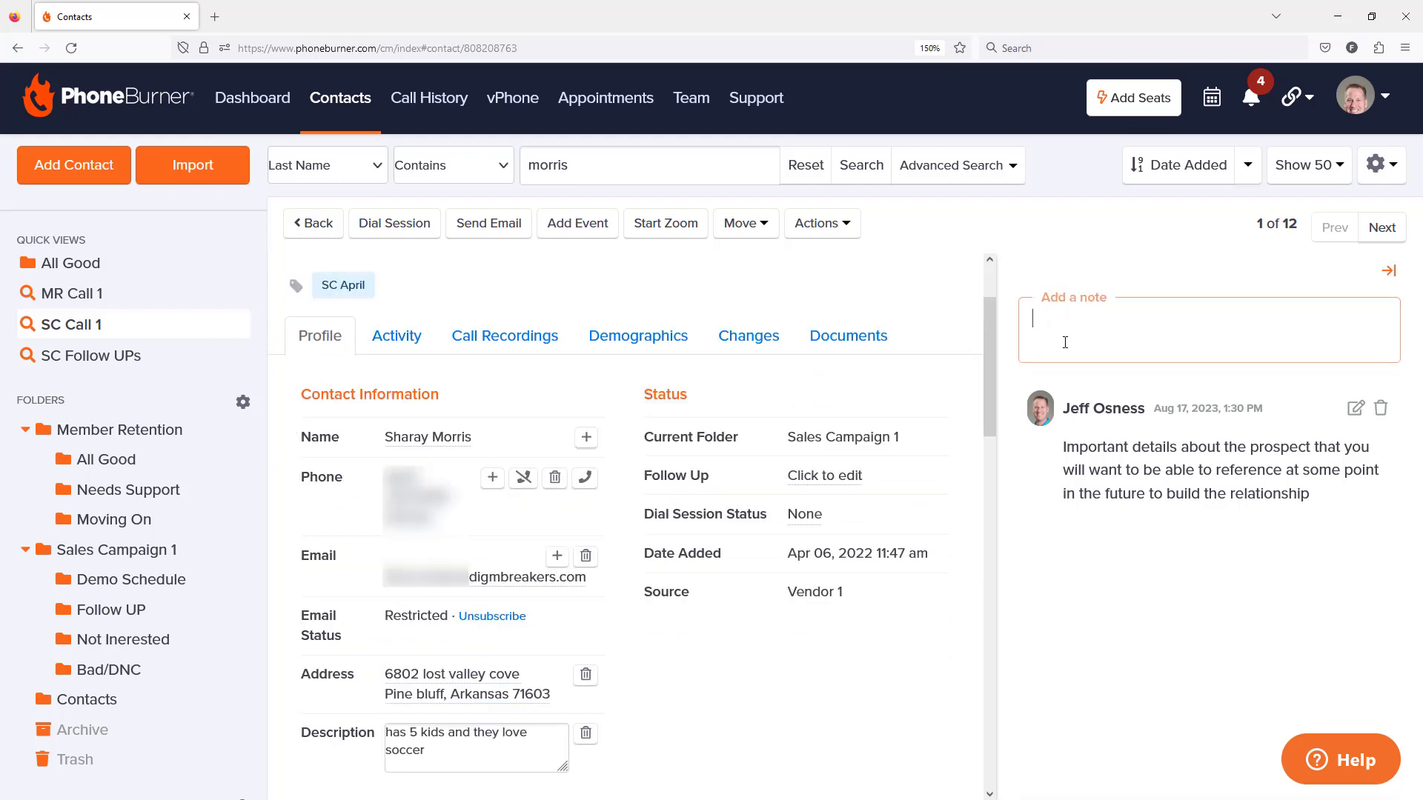
{"action": "type", "text": "Sharay emailed back and sa"}
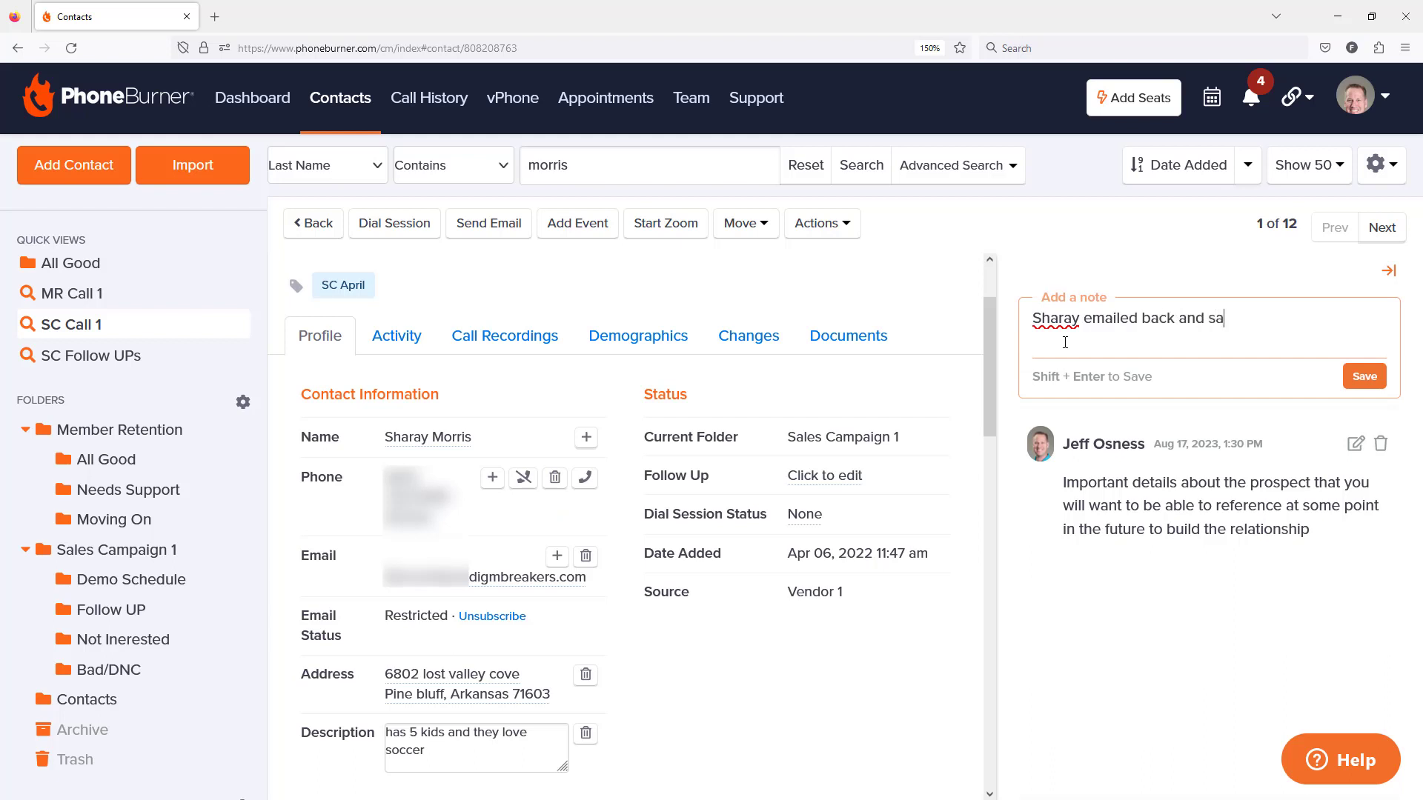
{"action": "type", "text": "id she wants to buy everything ASAP"}
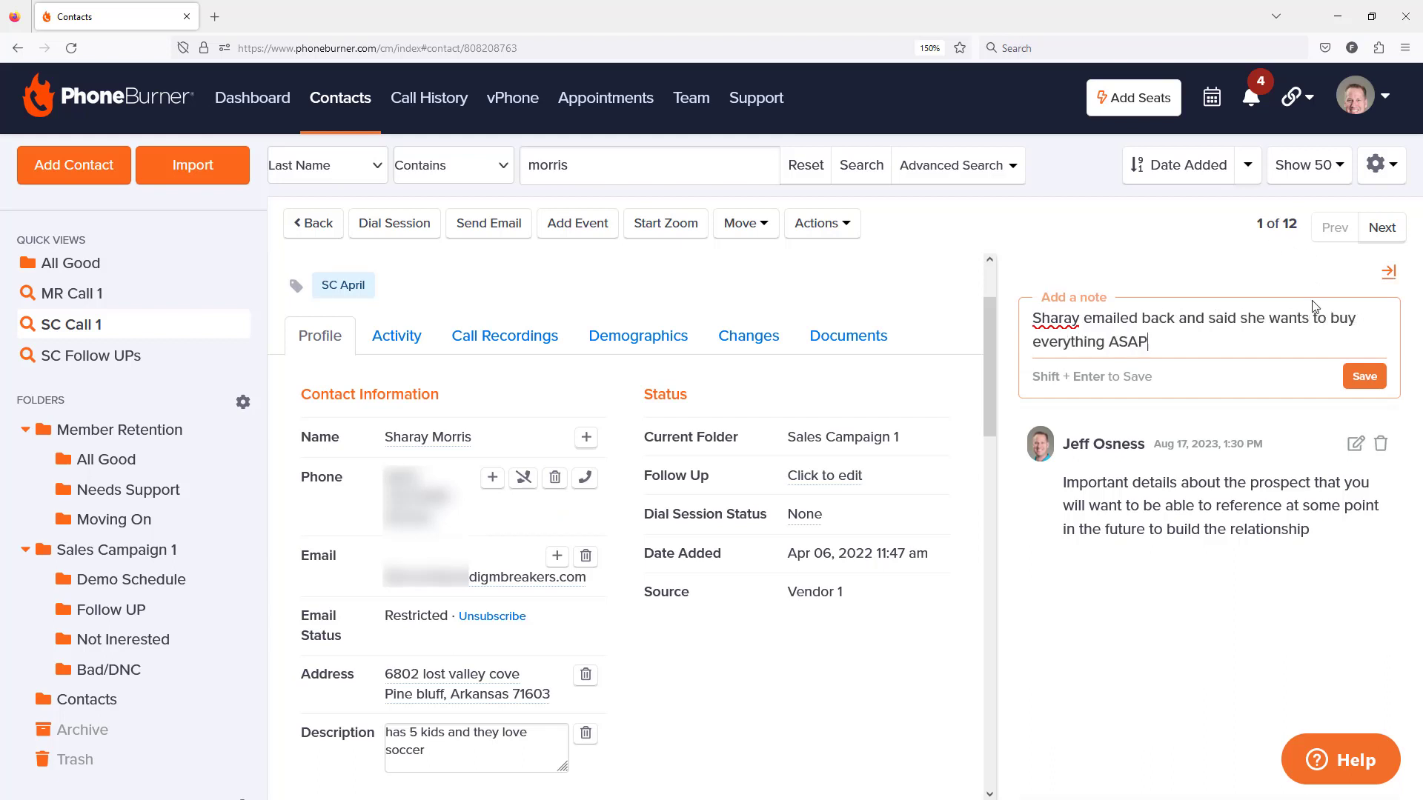
{"action": "left_click", "coordinate": [1364, 378]}
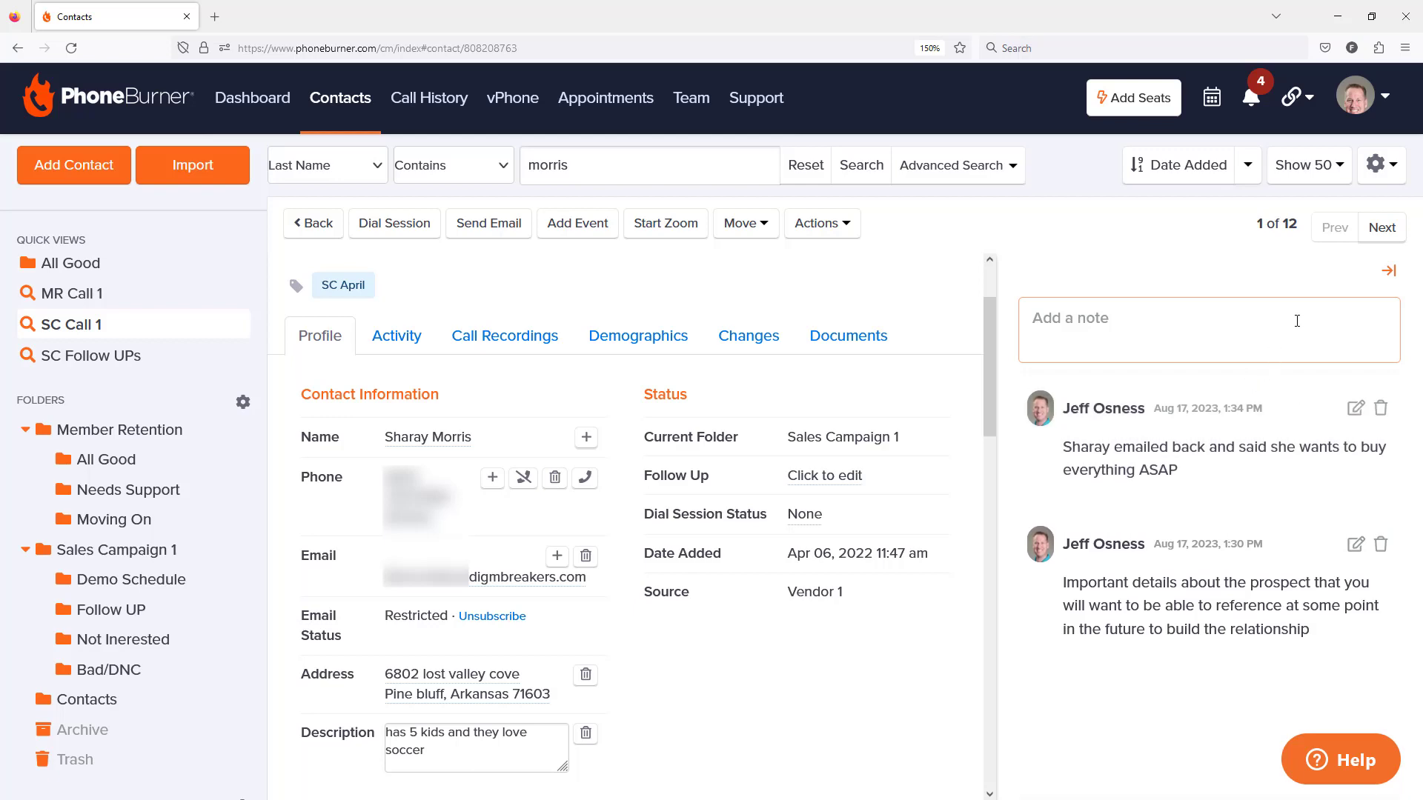
{"action": "left_click", "coordinate": [1389, 272]}
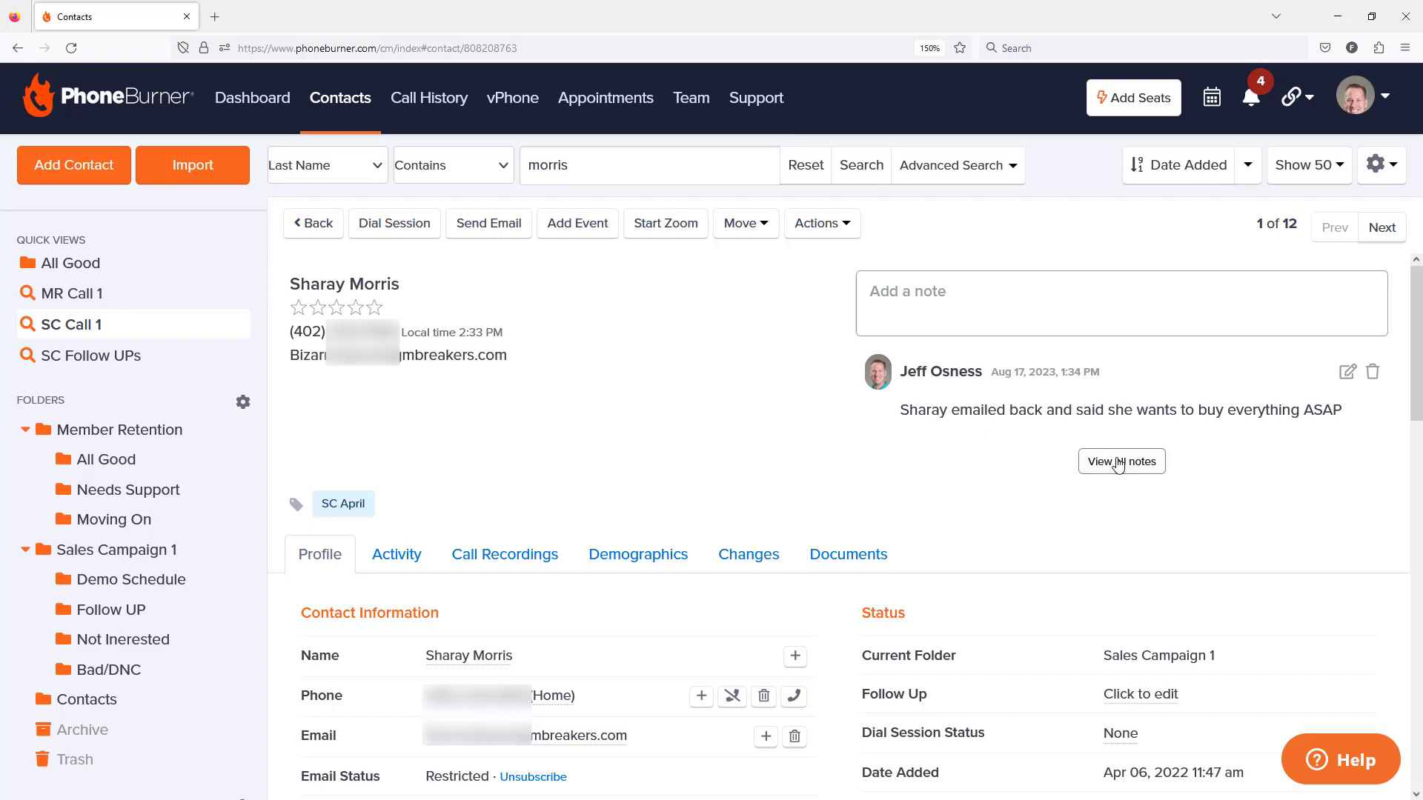
Step: Go back to the search results, view the contact's newest note, then close the notes panel
{"action": "left_click", "coordinate": [1121, 461]}
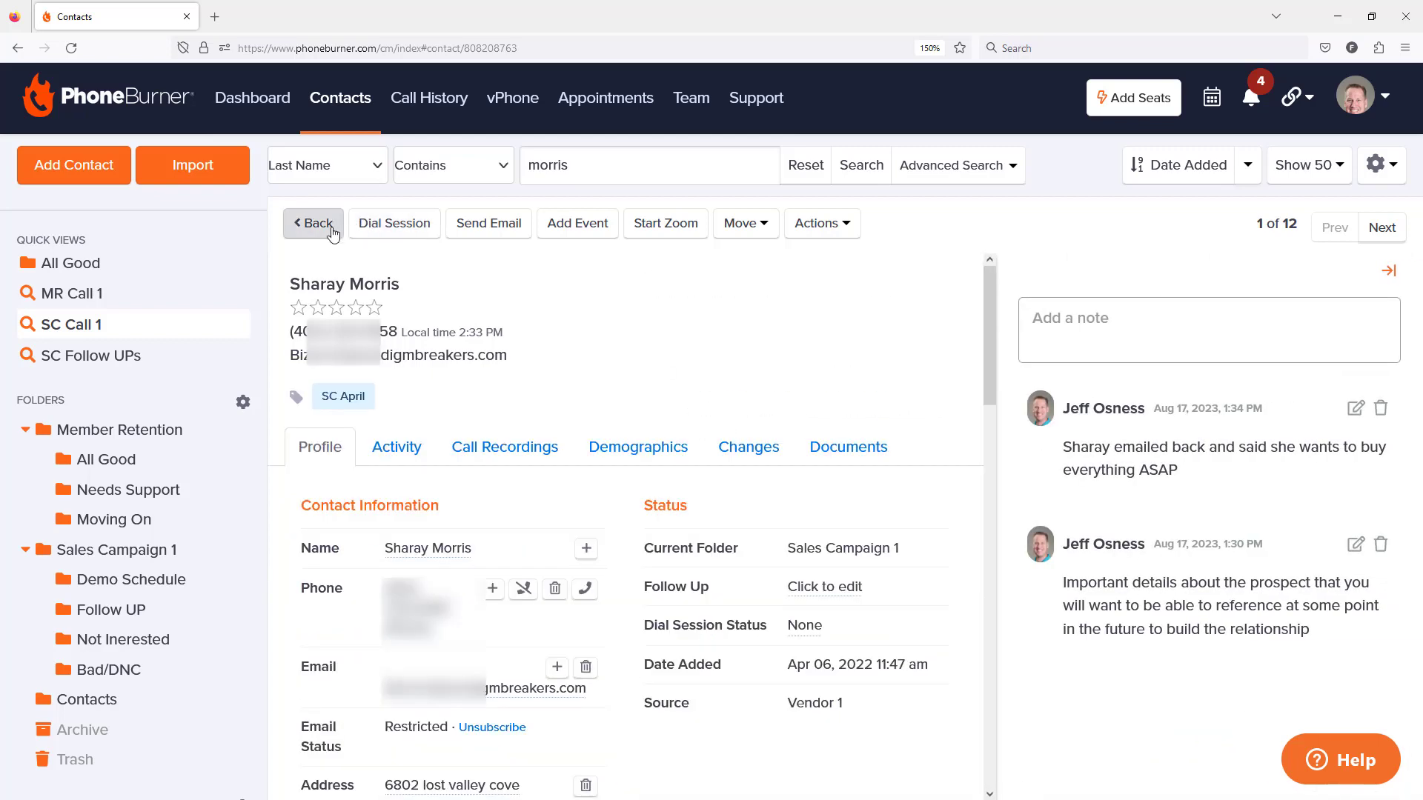
{"action": "left_click", "coordinate": [327, 232]}
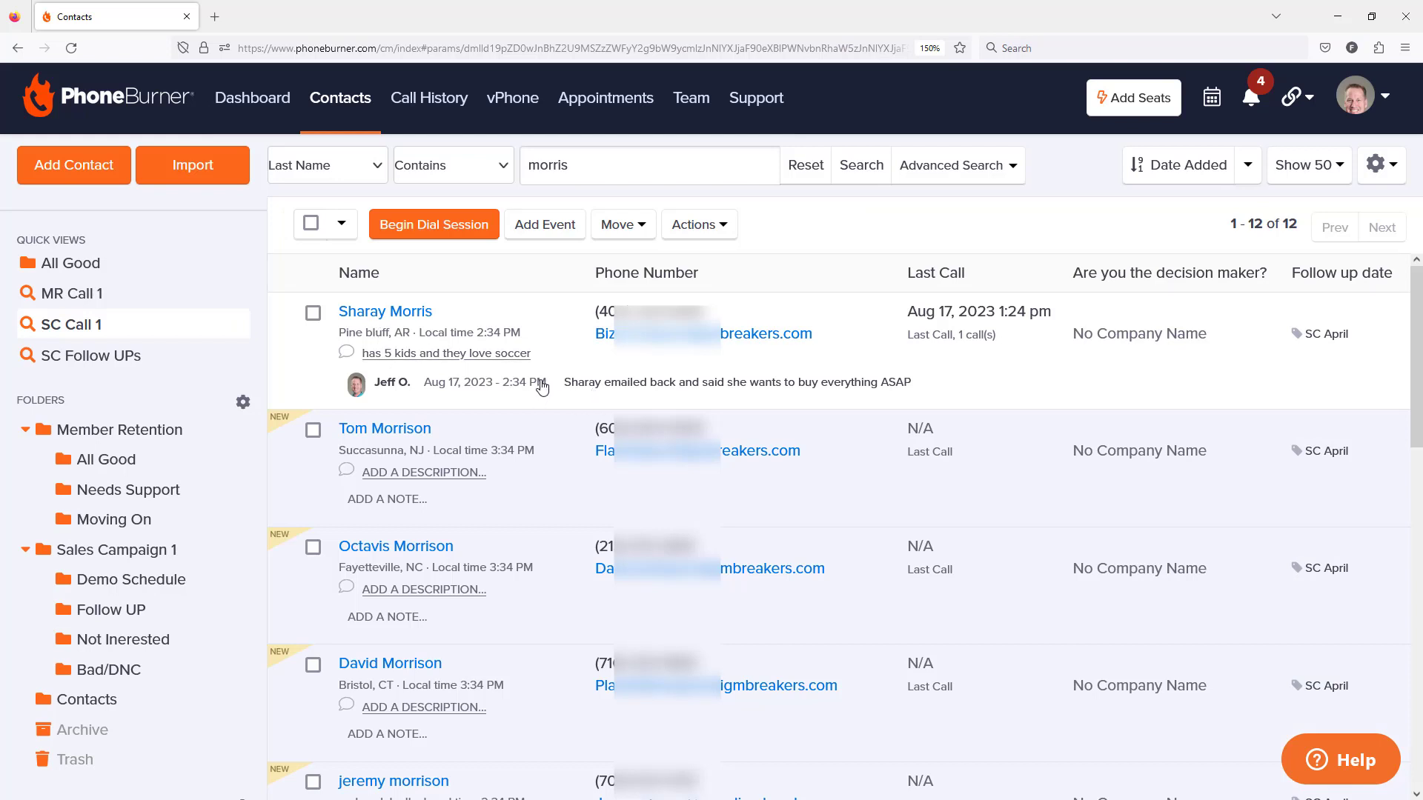
{"action": "left_click", "coordinate": [542, 384]}
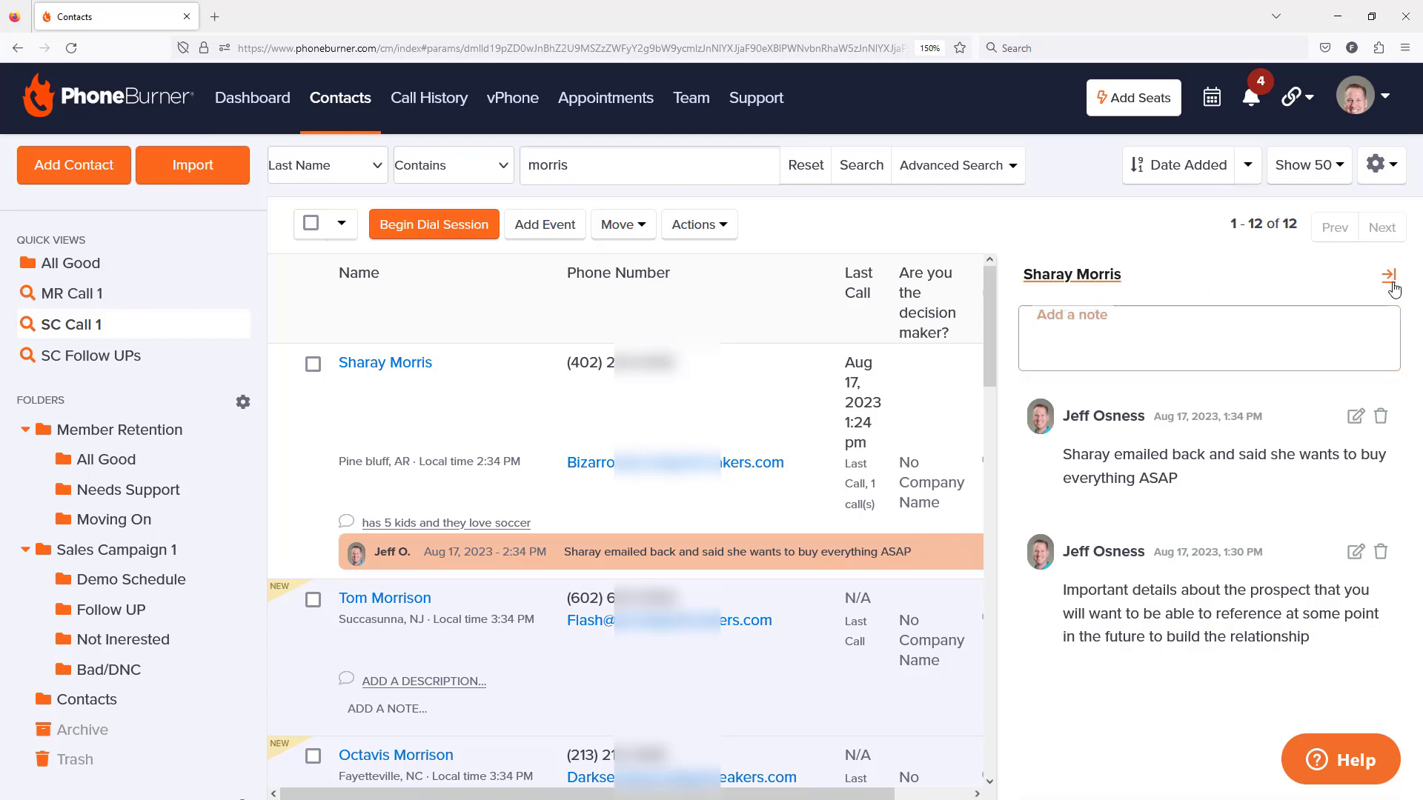
{"action": "left_click", "coordinate": [1388, 275]}
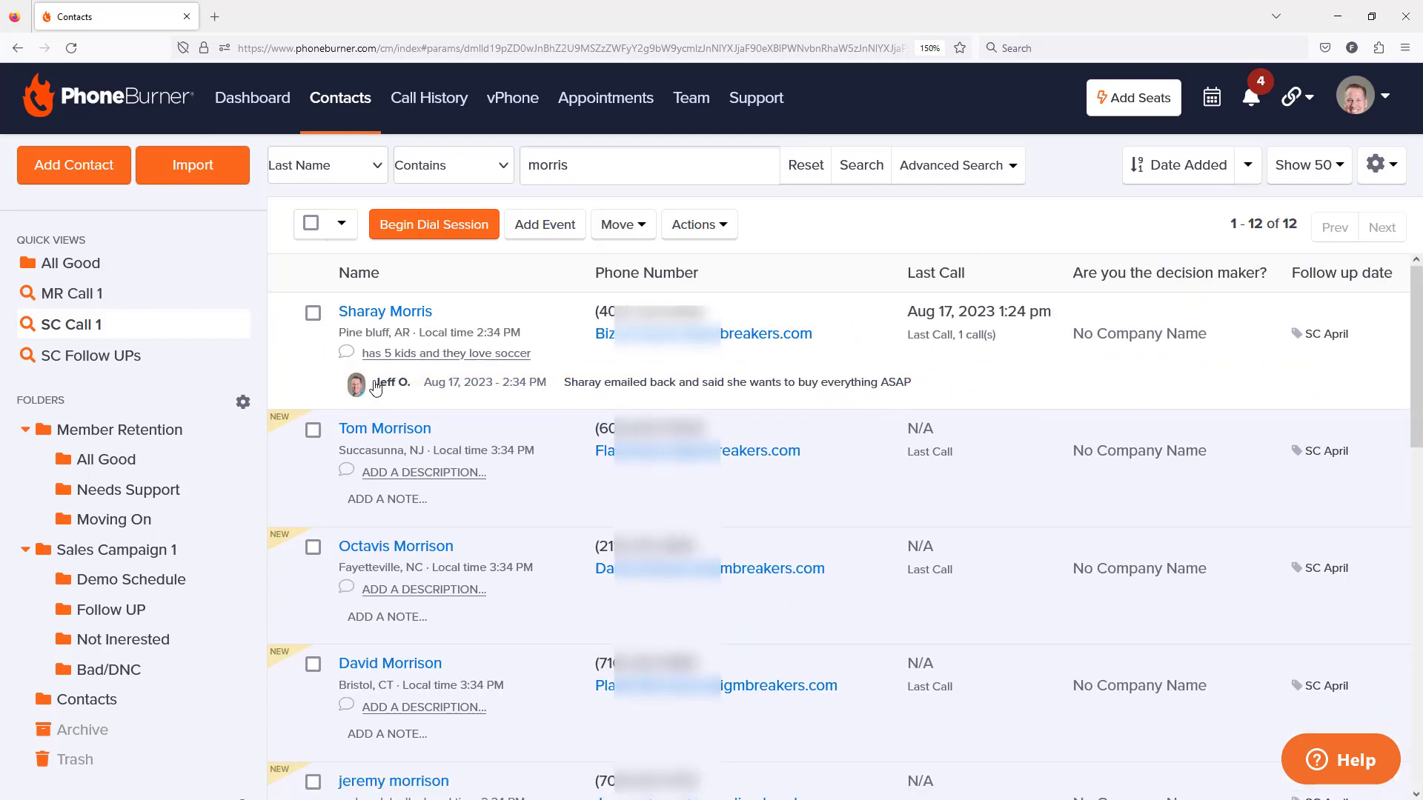